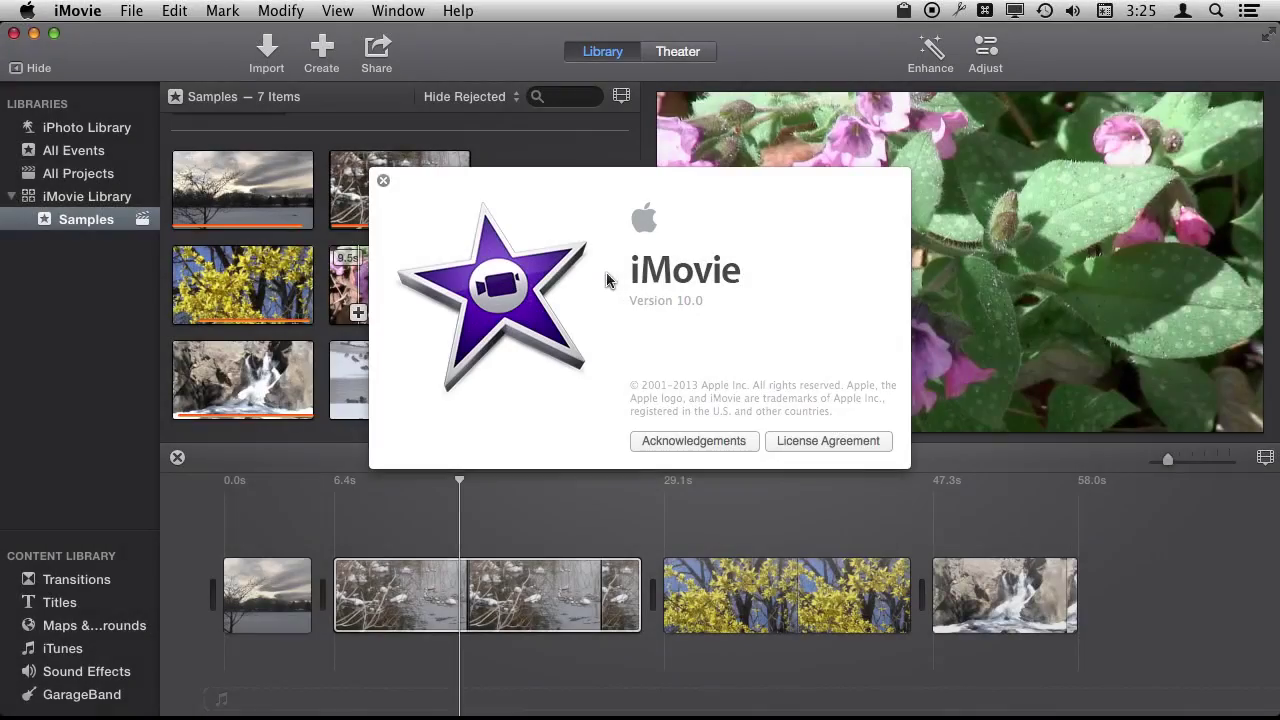
# Close the About iMovie window, then select and skim the snowy second timeline clip
pyautogui.click(383, 181)
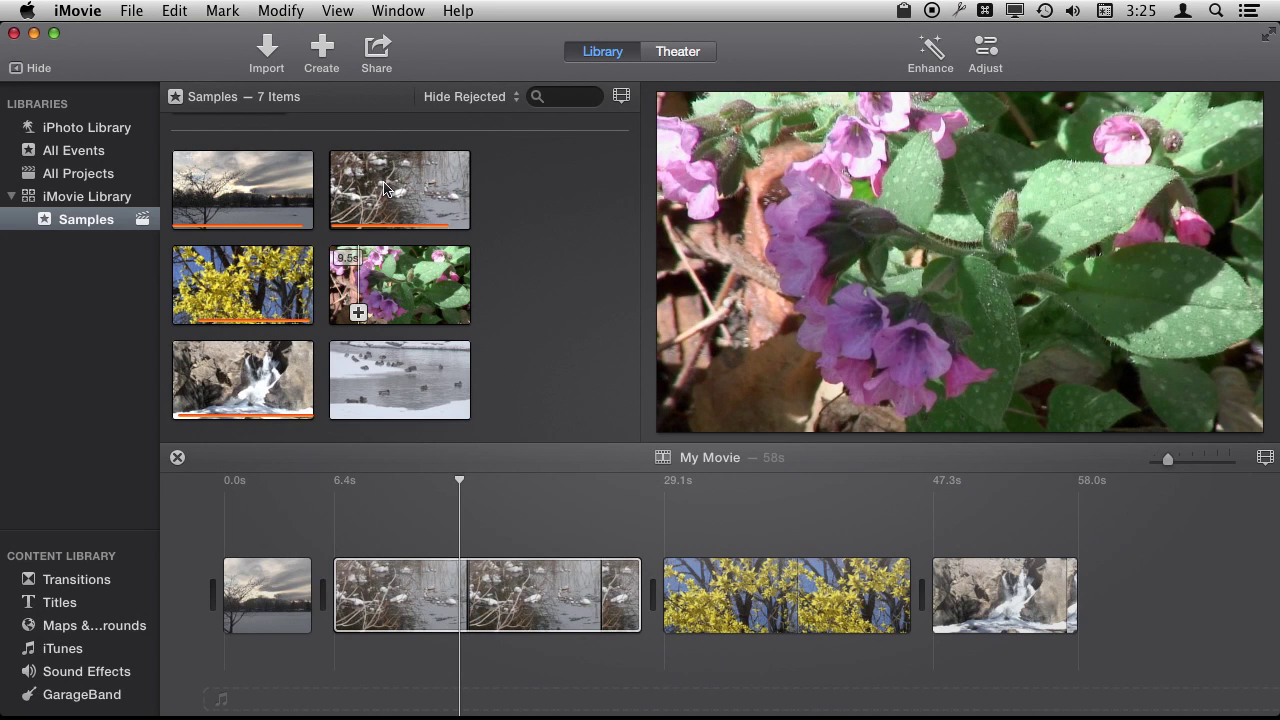
pyautogui.click(345, 600)
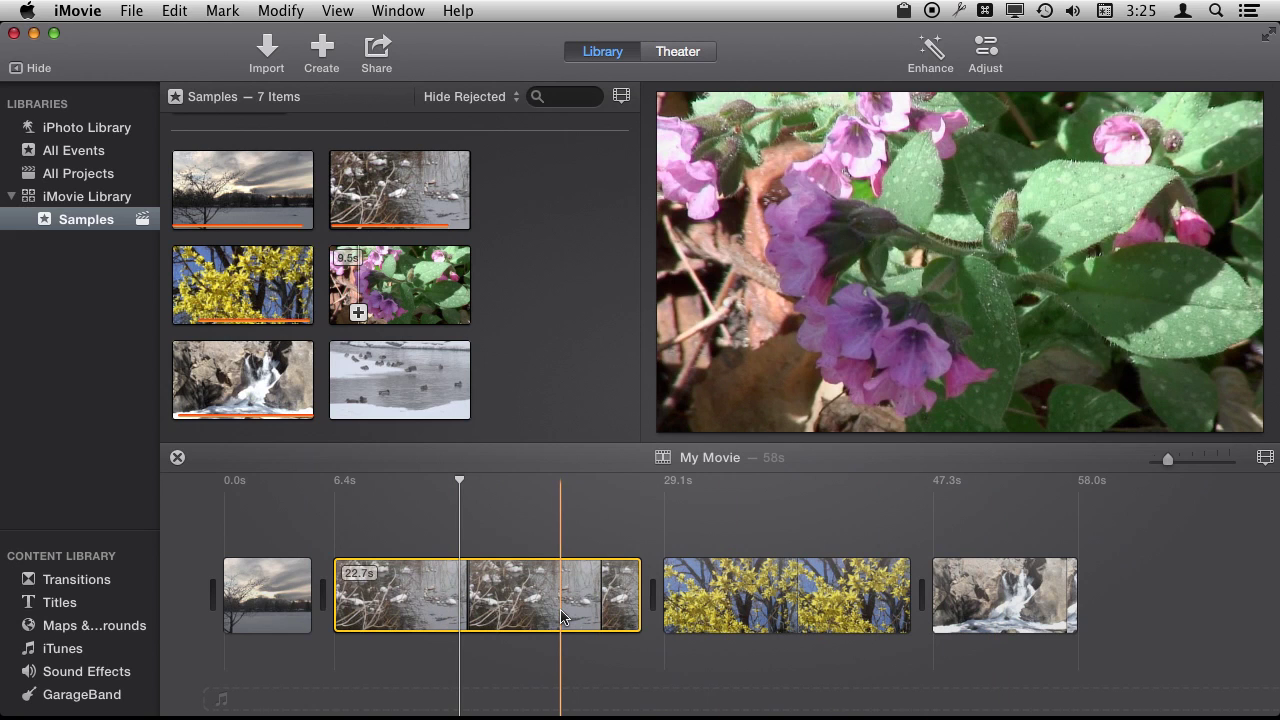
pyautogui.click(416, 618)
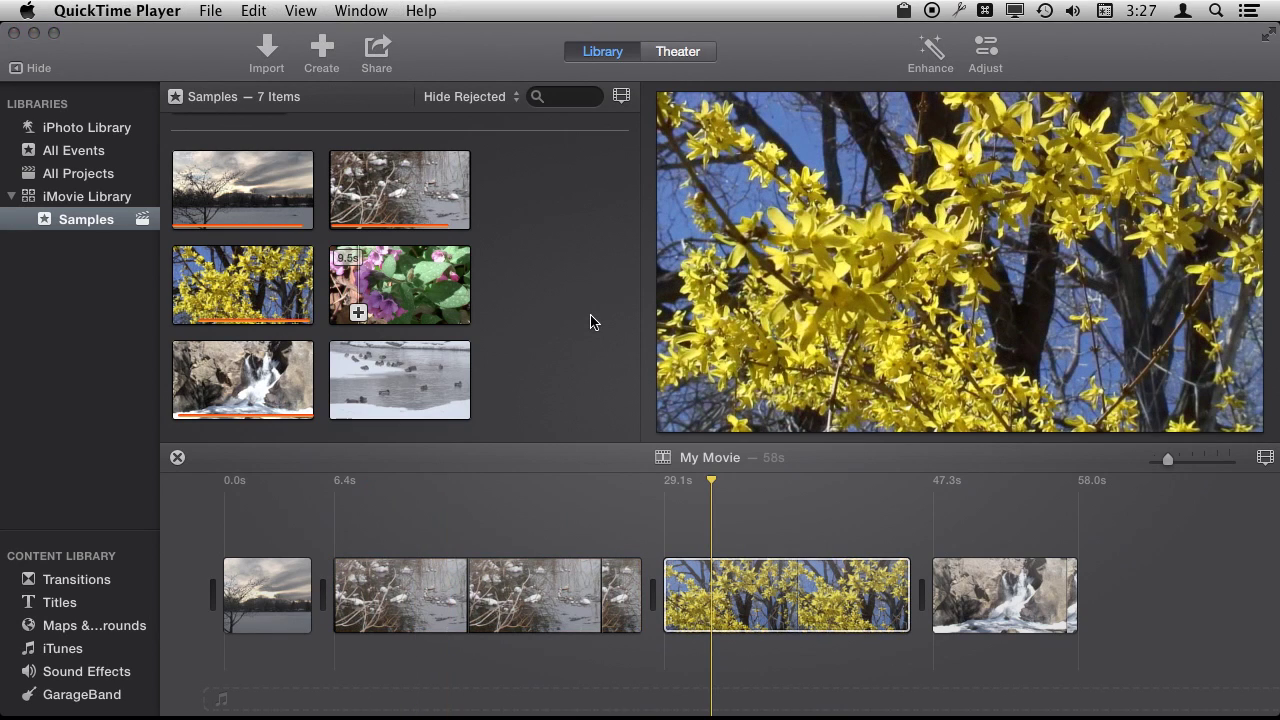
# Select the yellow forsythia clip and apply one-click Enhance to it
pyautogui.click(780, 625)
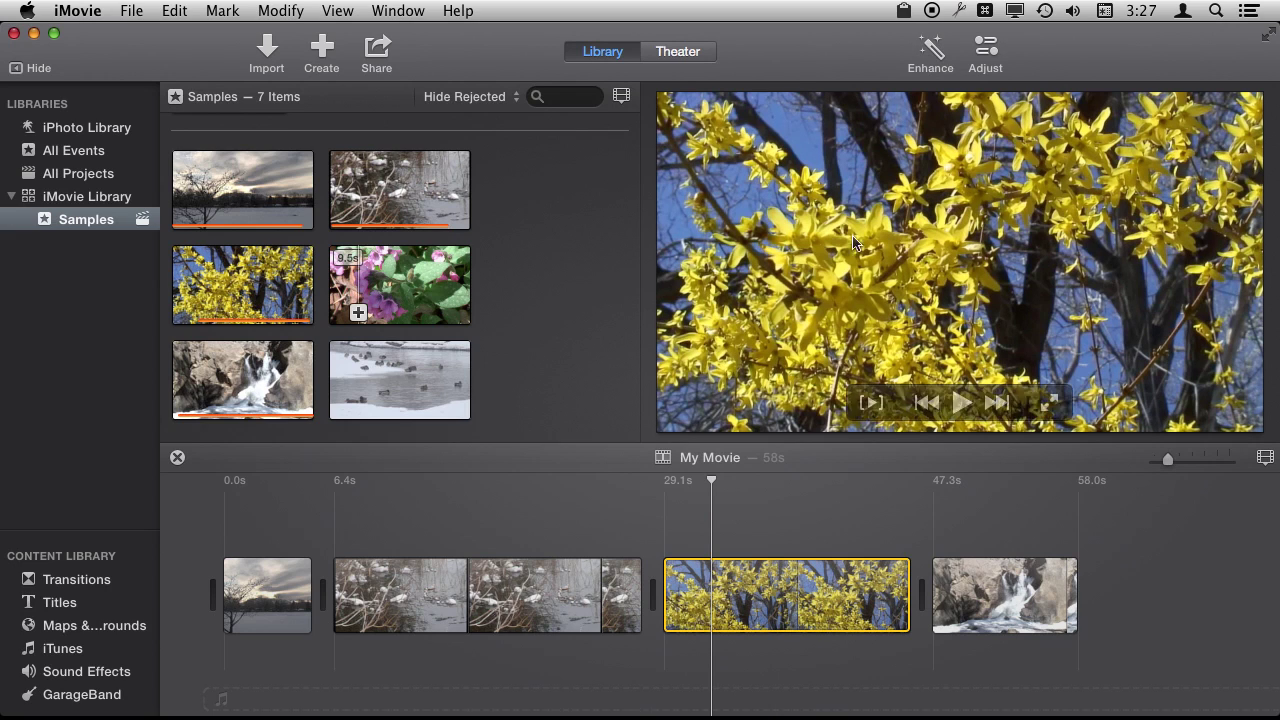
pyautogui.click(933, 52)
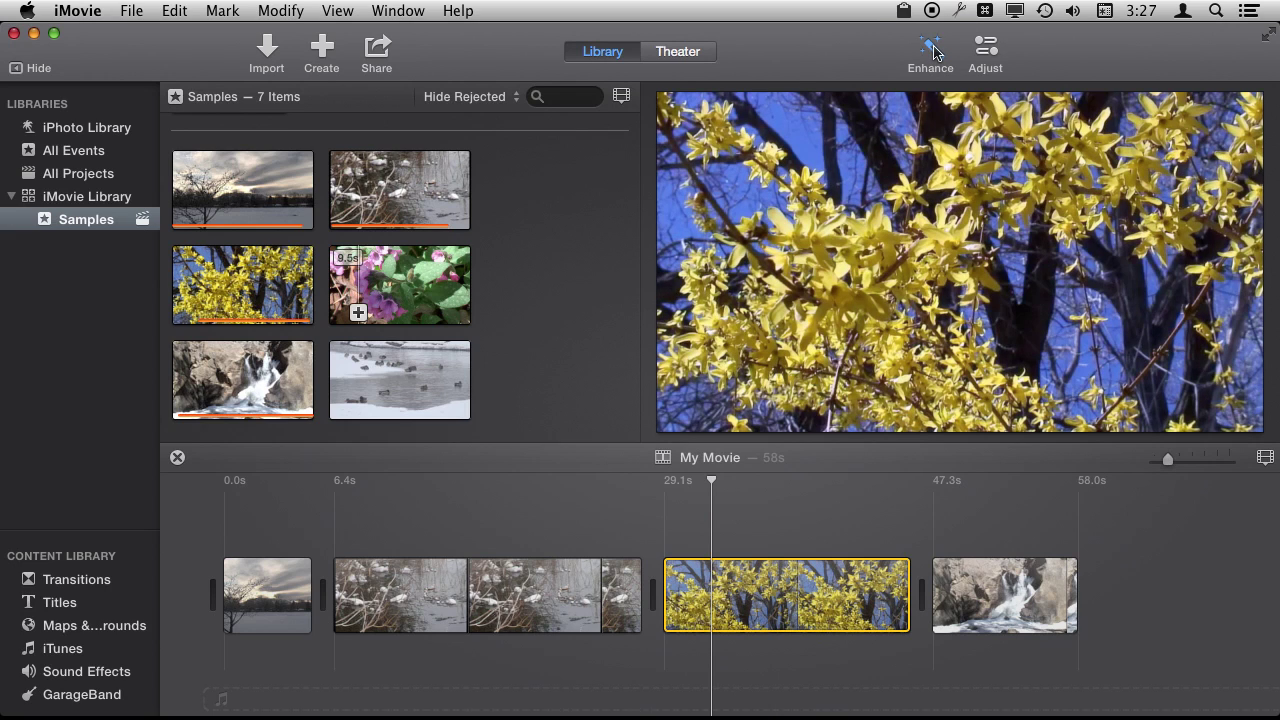
pyautogui.moveTo(819, 97)
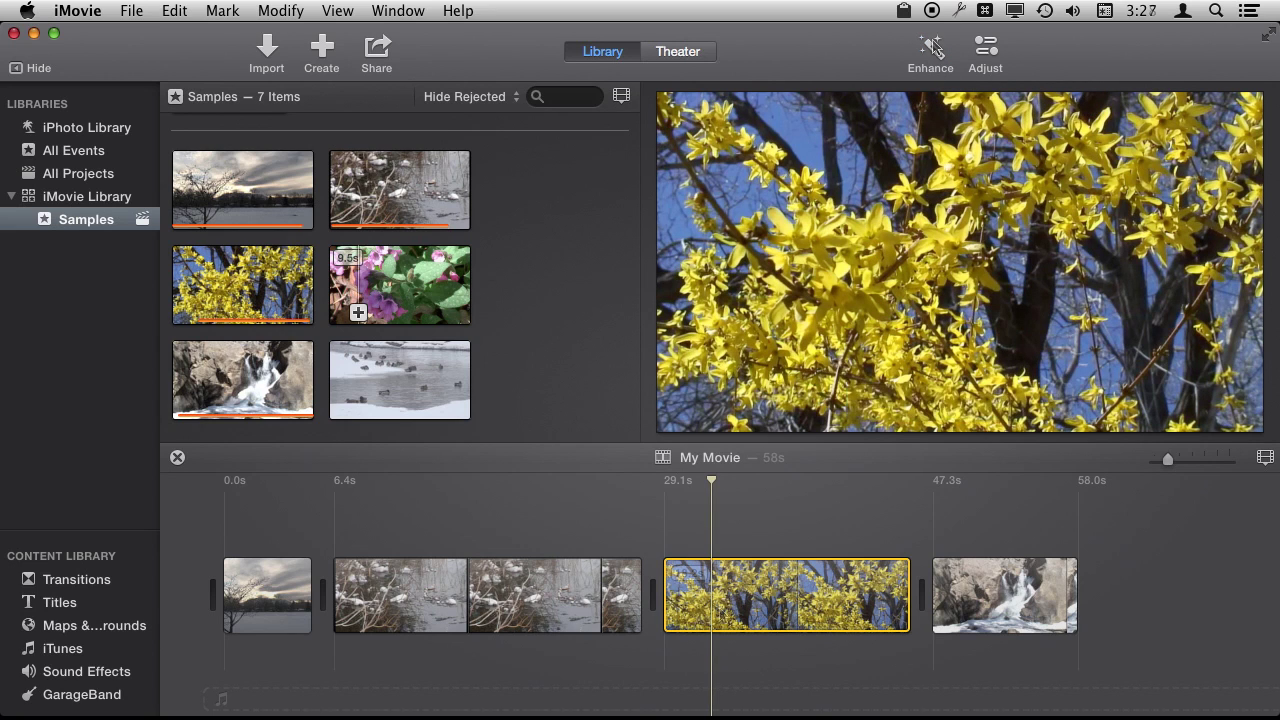
pyautogui.click(931, 50)
# Try Auto colour balance on the forsythia clip, then undo it
pyautogui.click(988, 52)
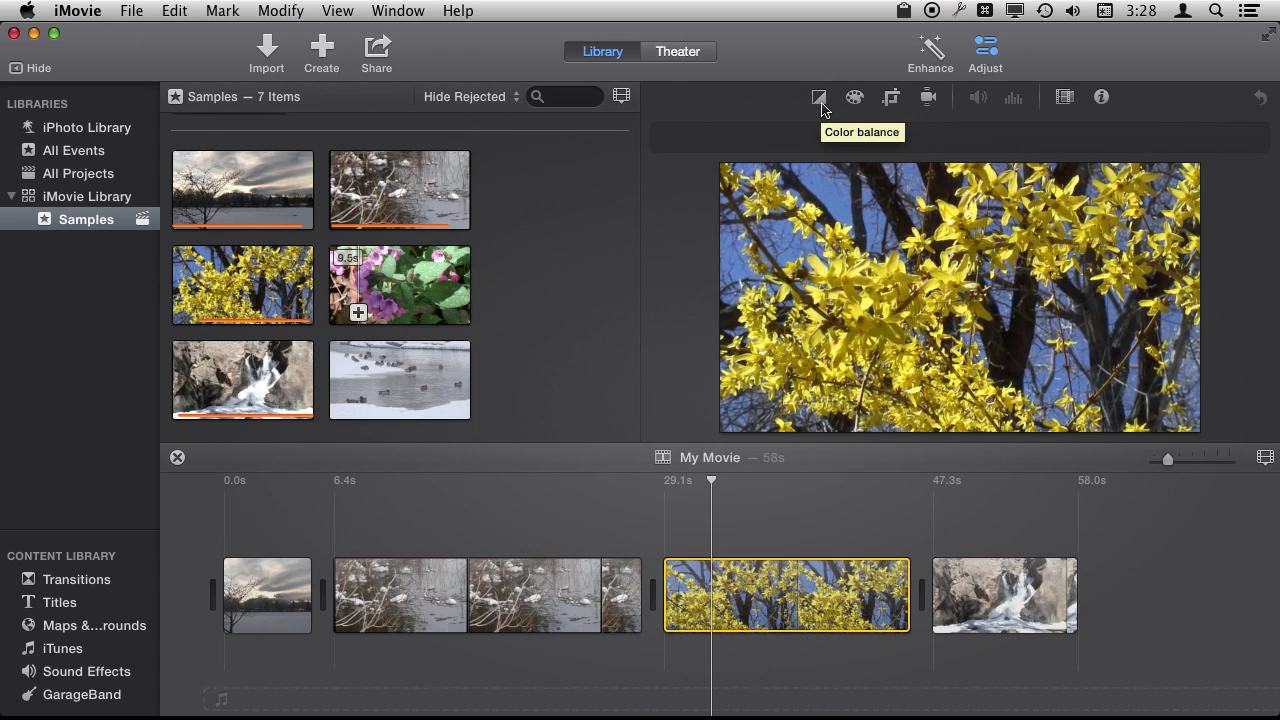
pyautogui.click(821, 104)
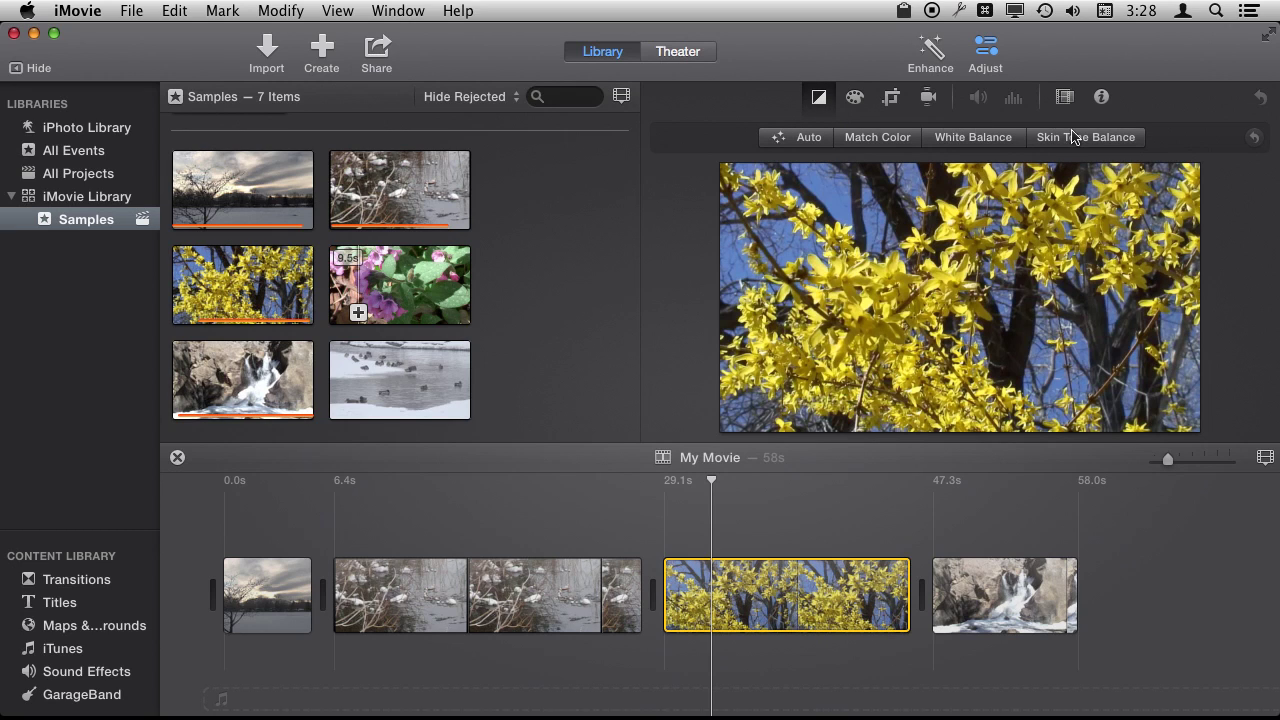
pyautogui.click(797, 139)
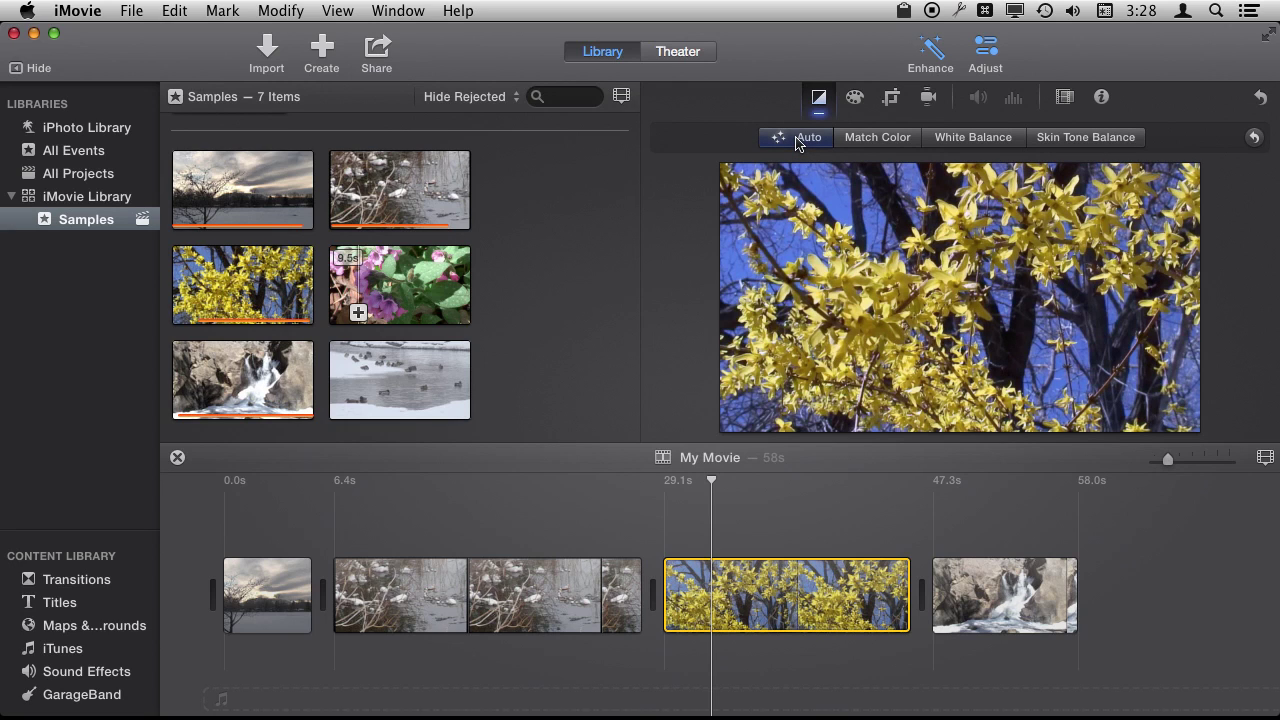
pyautogui.moveTo(882, 203)
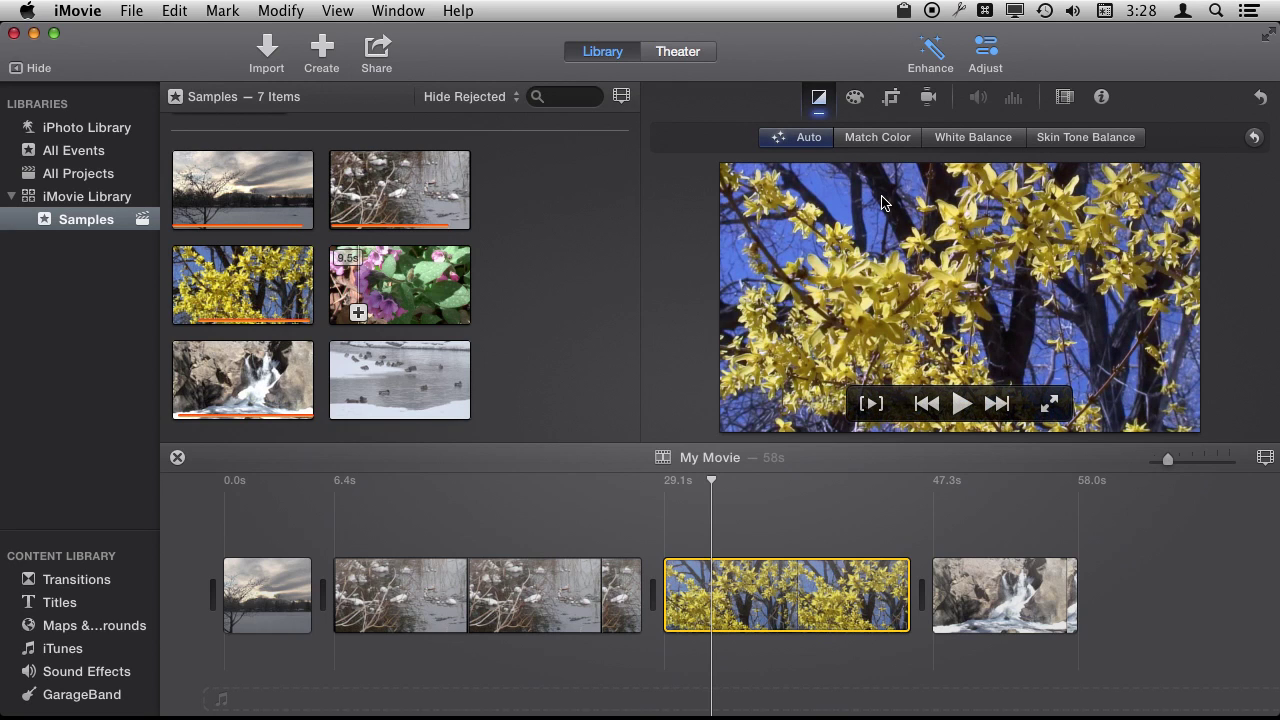
pyautogui.press('super+z')
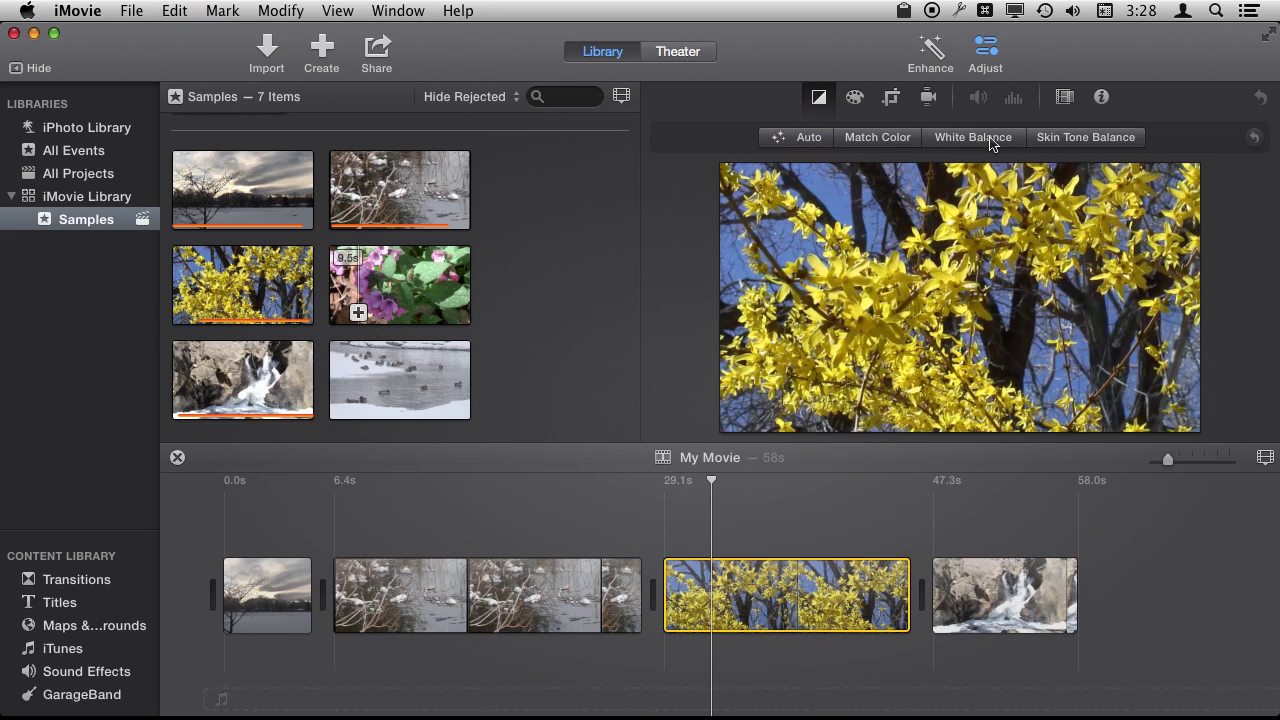
# Try the highlights, saturation and temperature colour-correction sliders, undoing each change
pyautogui.click(850, 100)
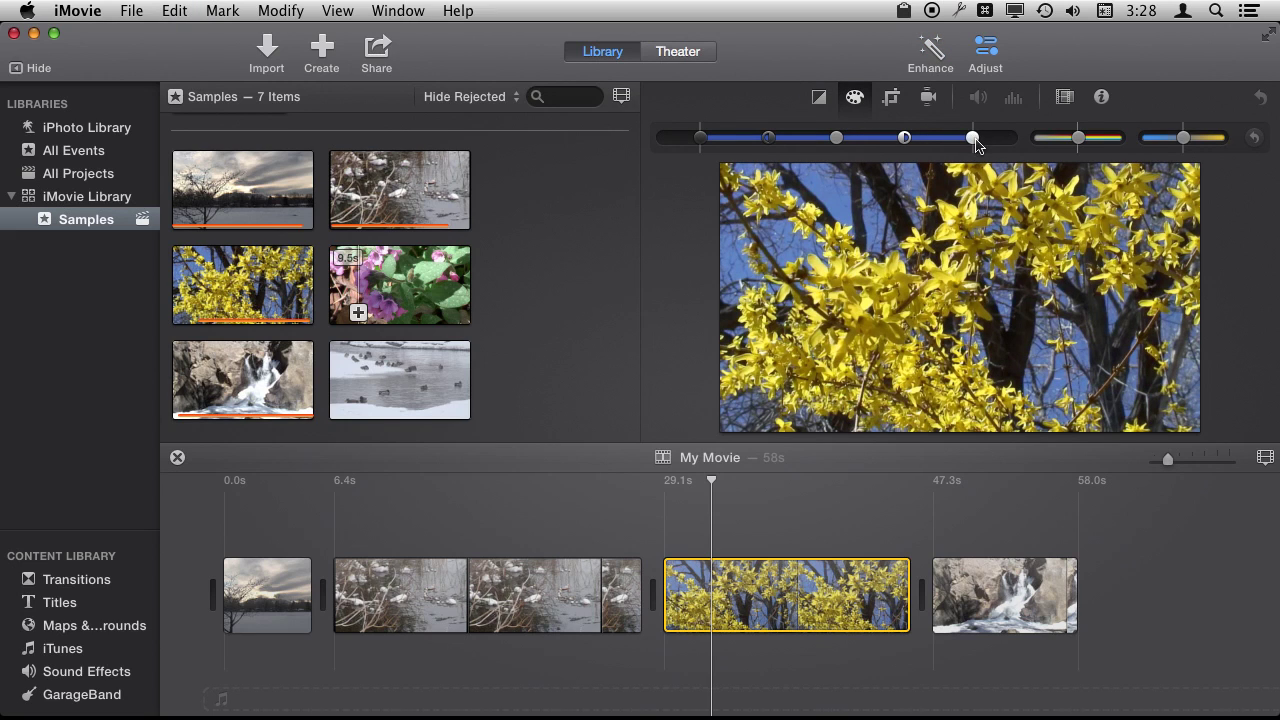
pyautogui.moveTo(973, 138); pyautogui.dragTo(866, 138)
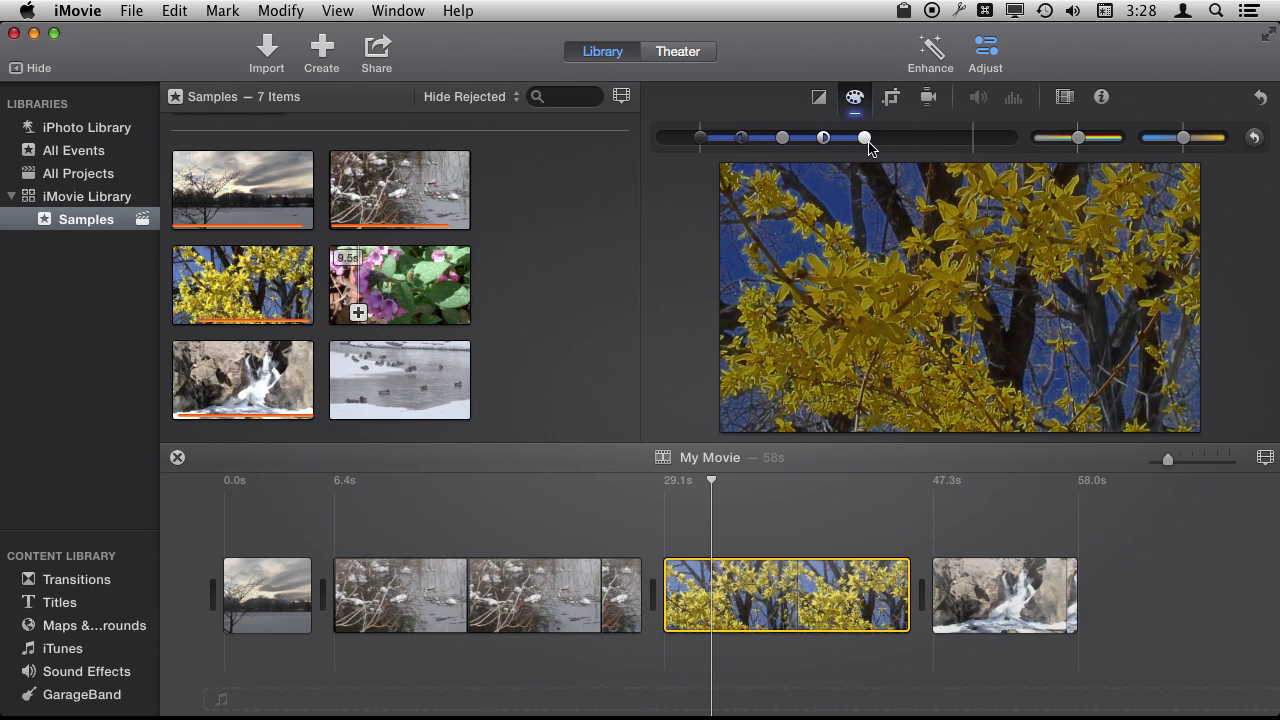
pyautogui.press('super+z')
pyautogui.moveTo(1079, 138); pyautogui.dragTo(1103, 142)
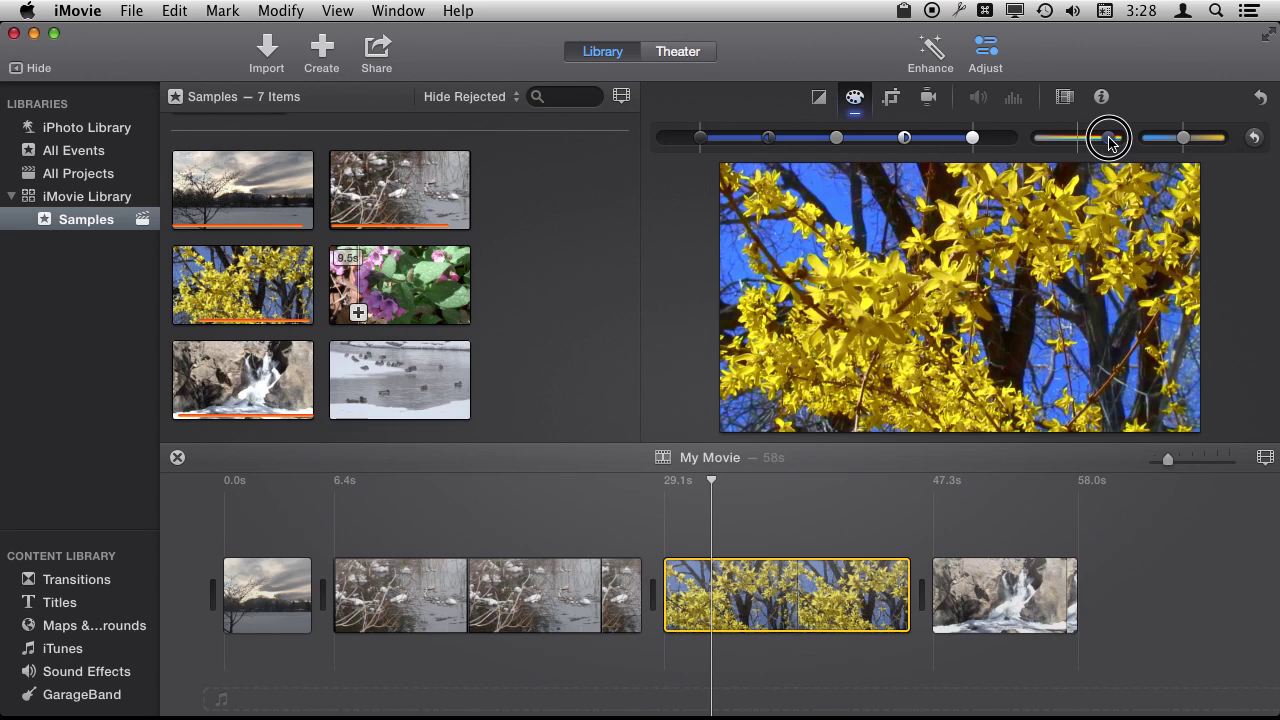
pyautogui.moveTo(1158, 169)
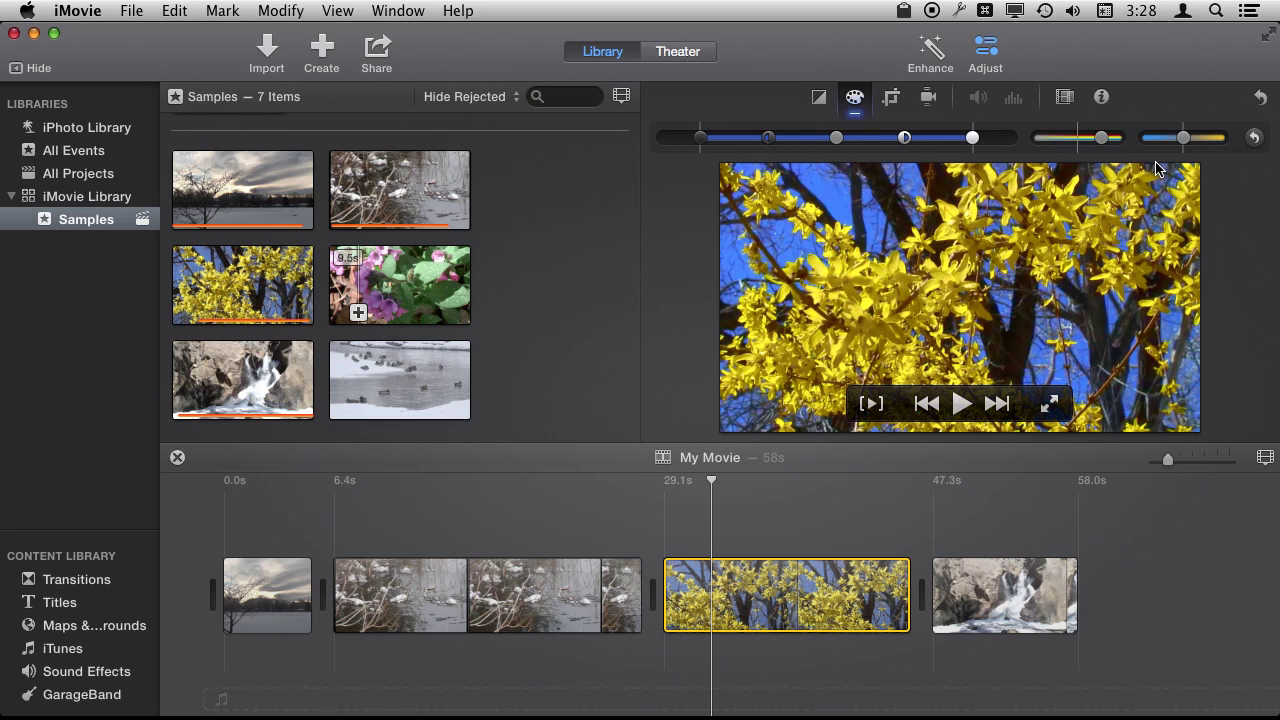
pyautogui.press('super+z')
pyautogui.moveTo(1183, 137)
pyautogui.mouseDown()
pyautogui.moveTo(1155, 140)
pyautogui.moveTo(1229, 131)
pyautogui.moveTo(1214, 131)
pyautogui.mouseUp()
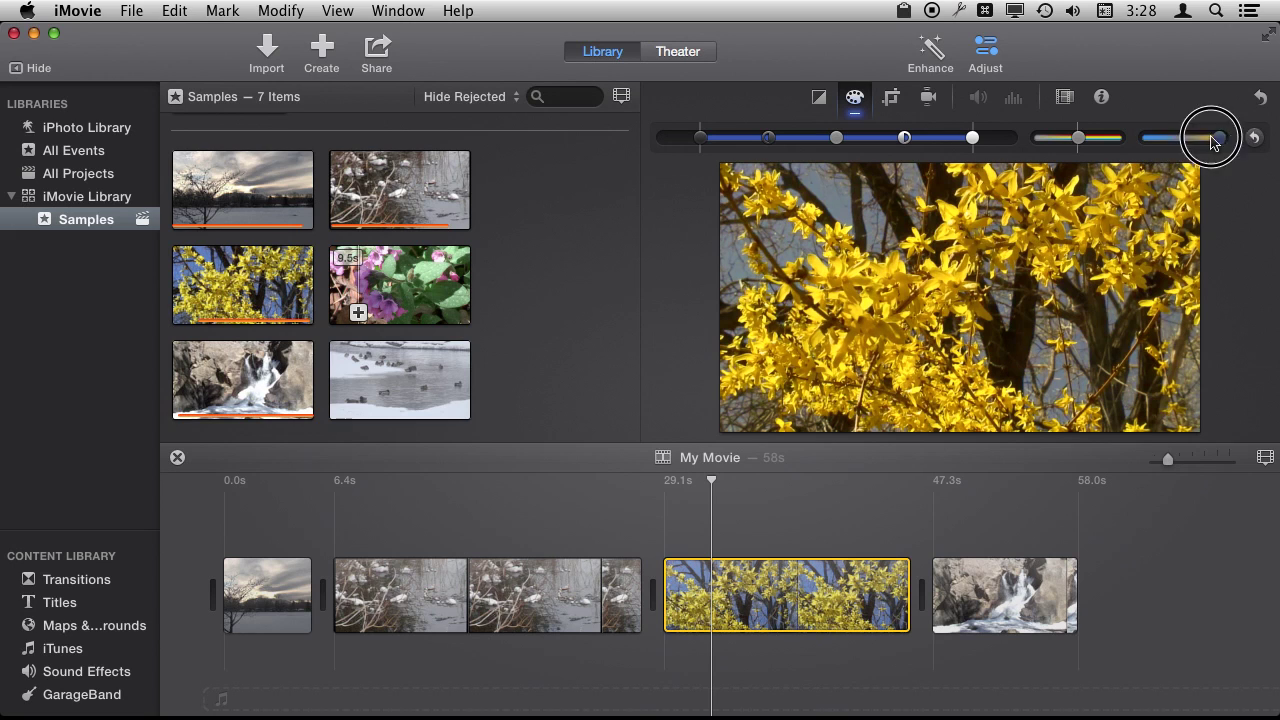
pyautogui.press('super+z')
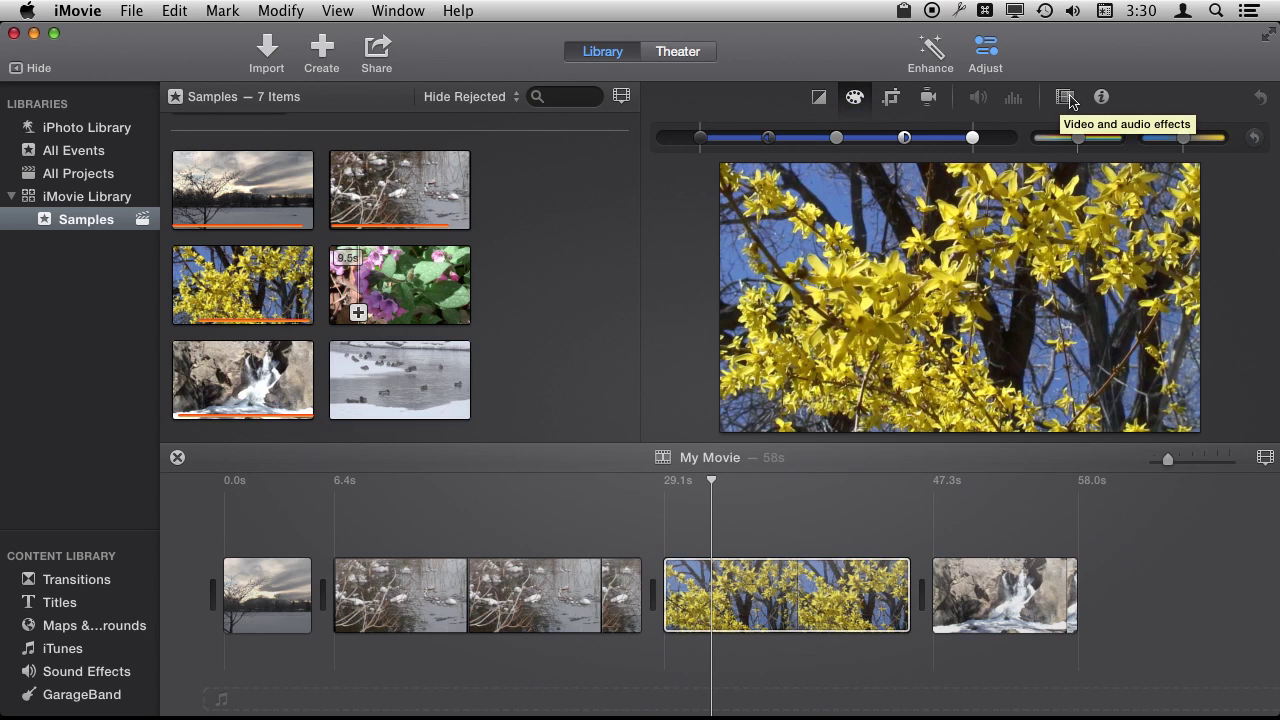
# Open the Choose Video Effect gallery for the forsythia clip
pyautogui.click(1066, 99)
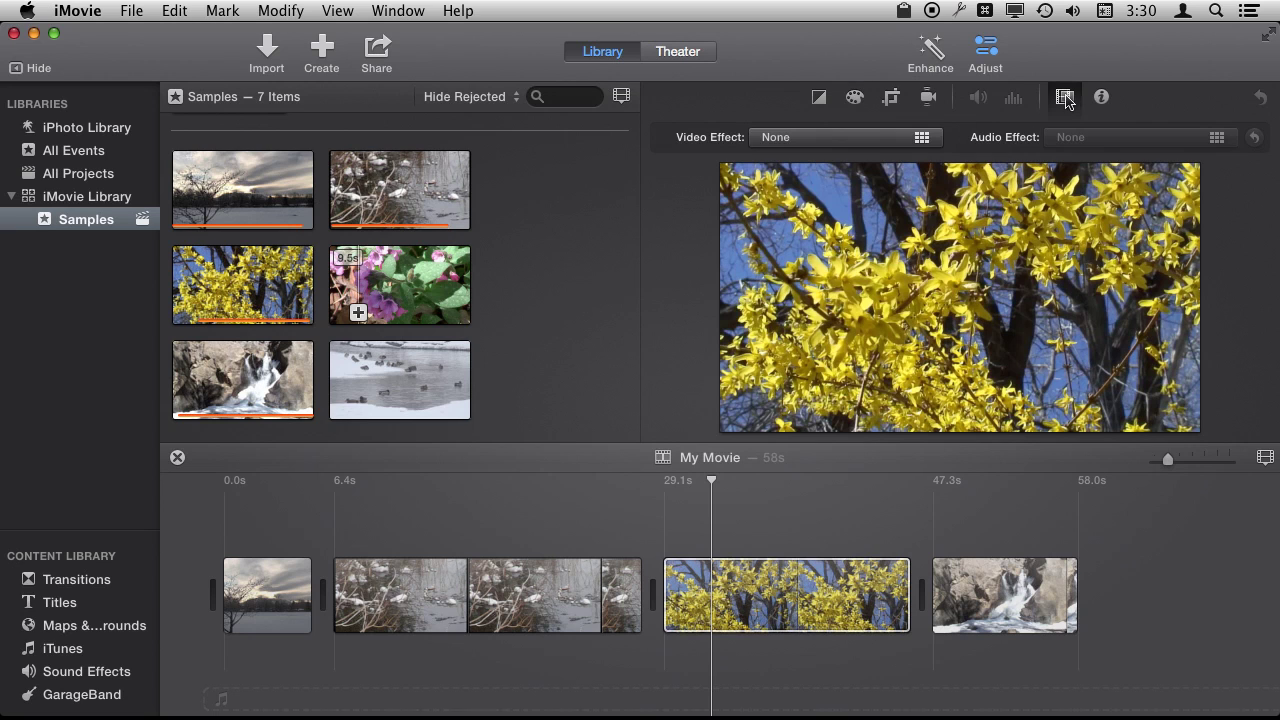
pyautogui.click(808, 138)
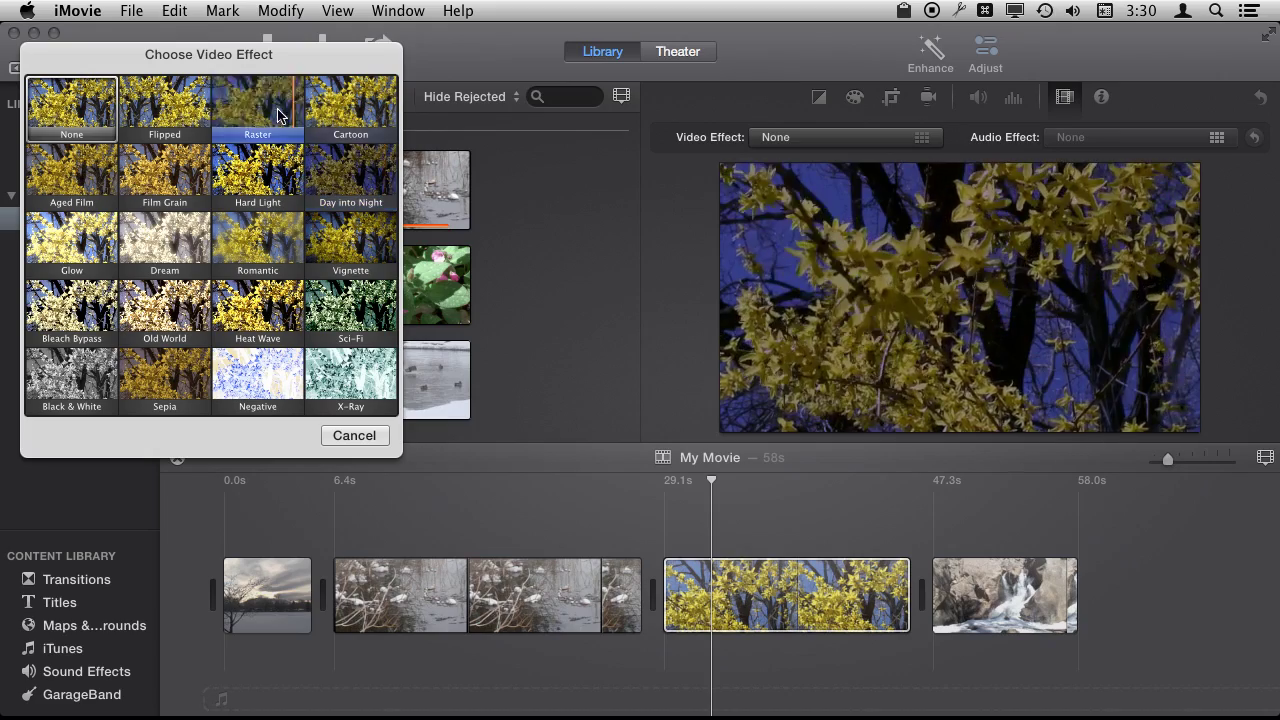
# Apply Aged Film to the forsythia clip and scrub the playhead into it to preview
pyautogui.click(70, 181)
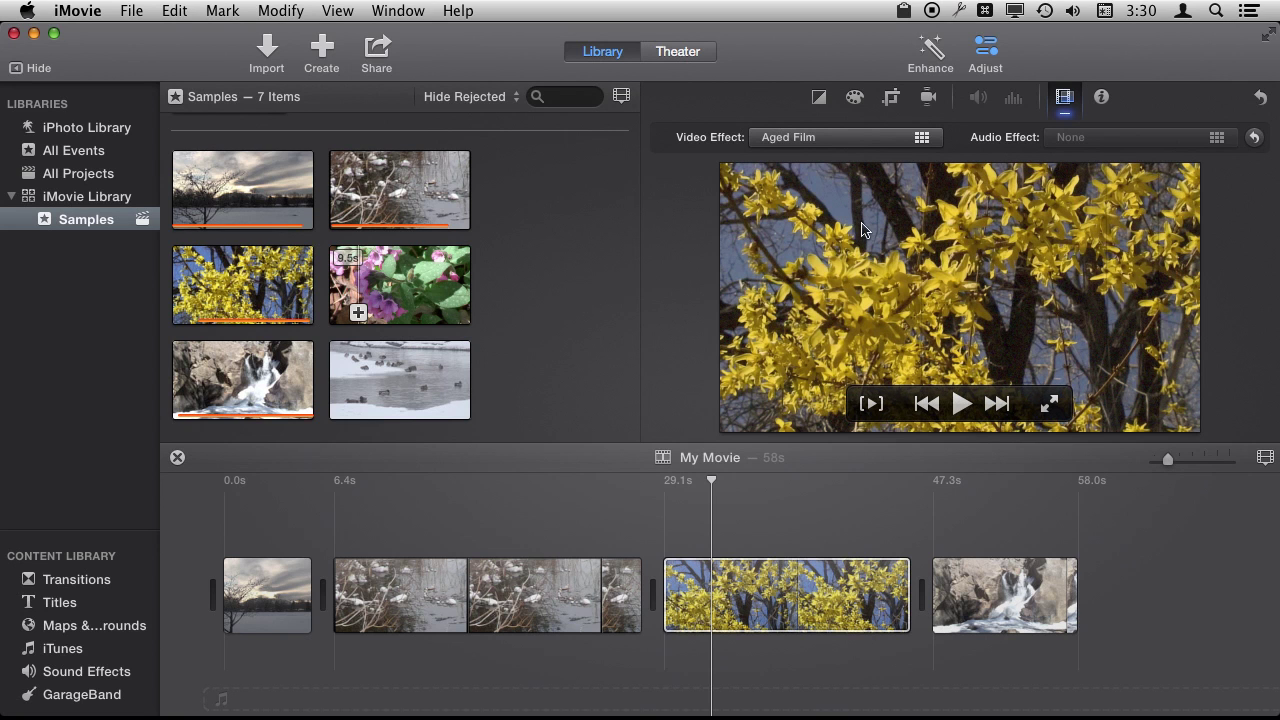
pyautogui.click(714, 481)
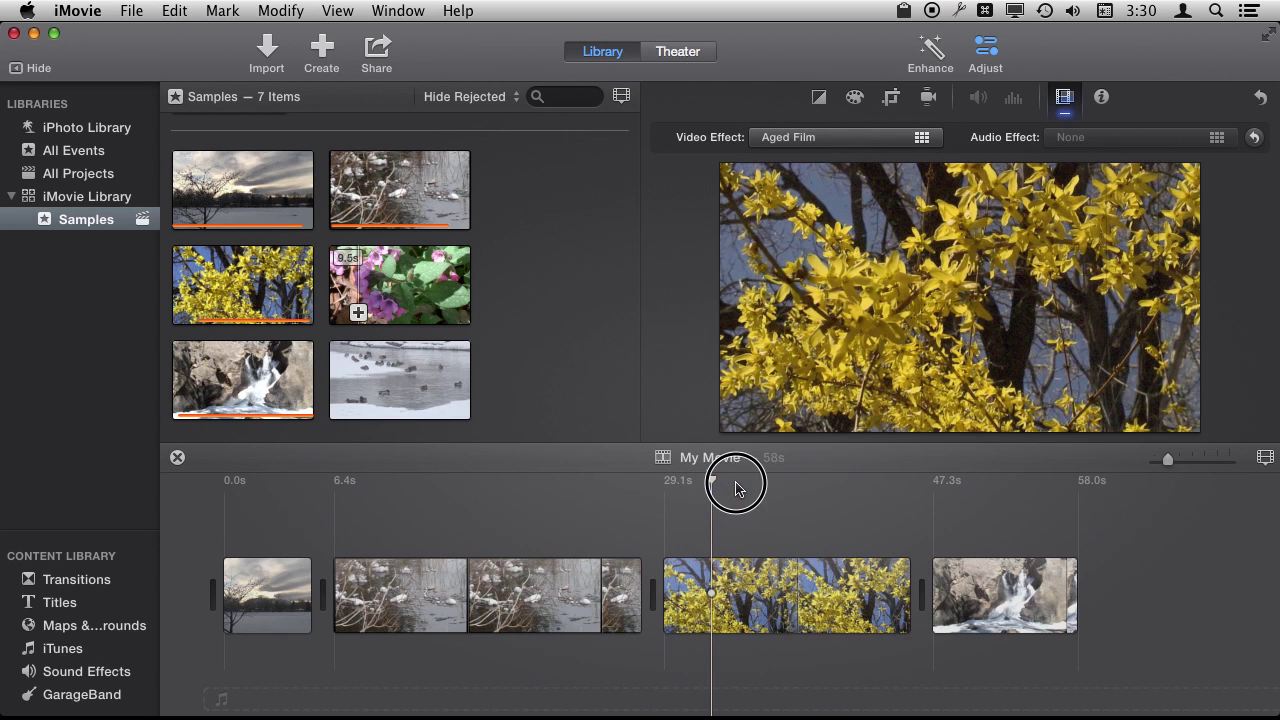
pyautogui.moveTo(711, 481)
pyautogui.mouseDown()
pyautogui.moveTo(795, 481)
pyautogui.moveTo(765, 481)
pyautogui.mouseUp()
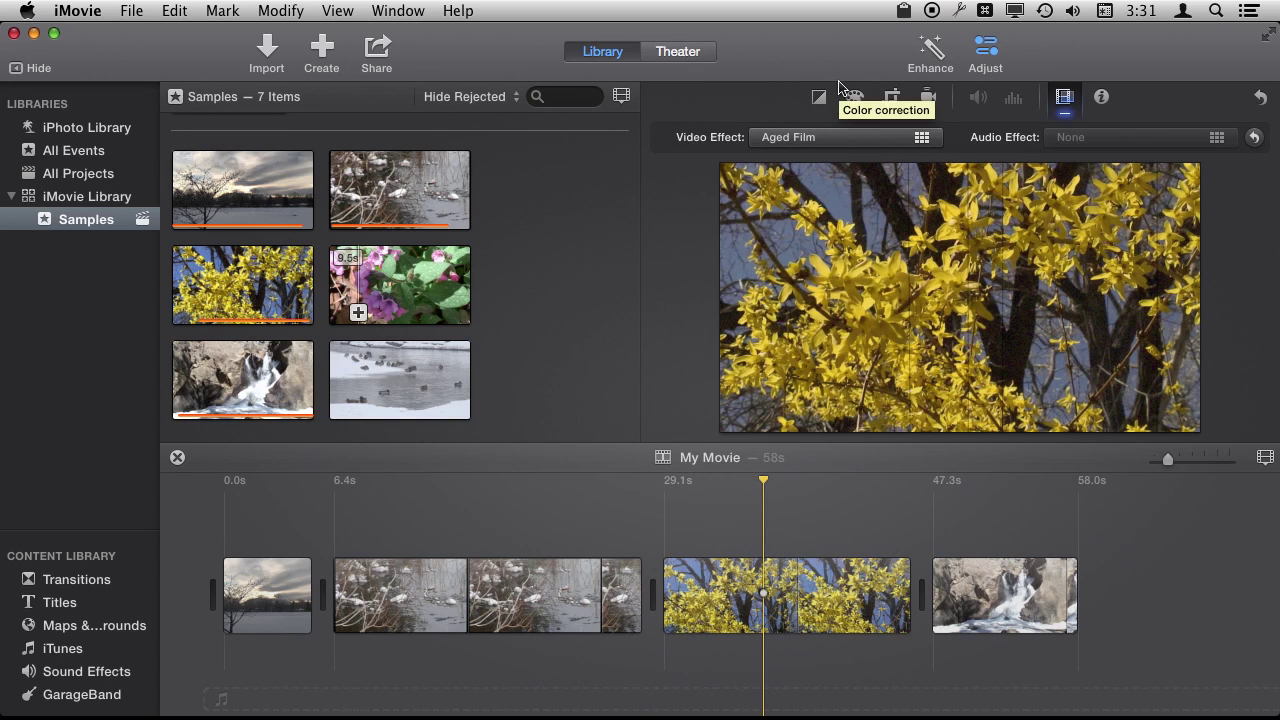
# Set the forsythia clip's video effect to None and reselect the clip
pyautogui.click(846, 139)
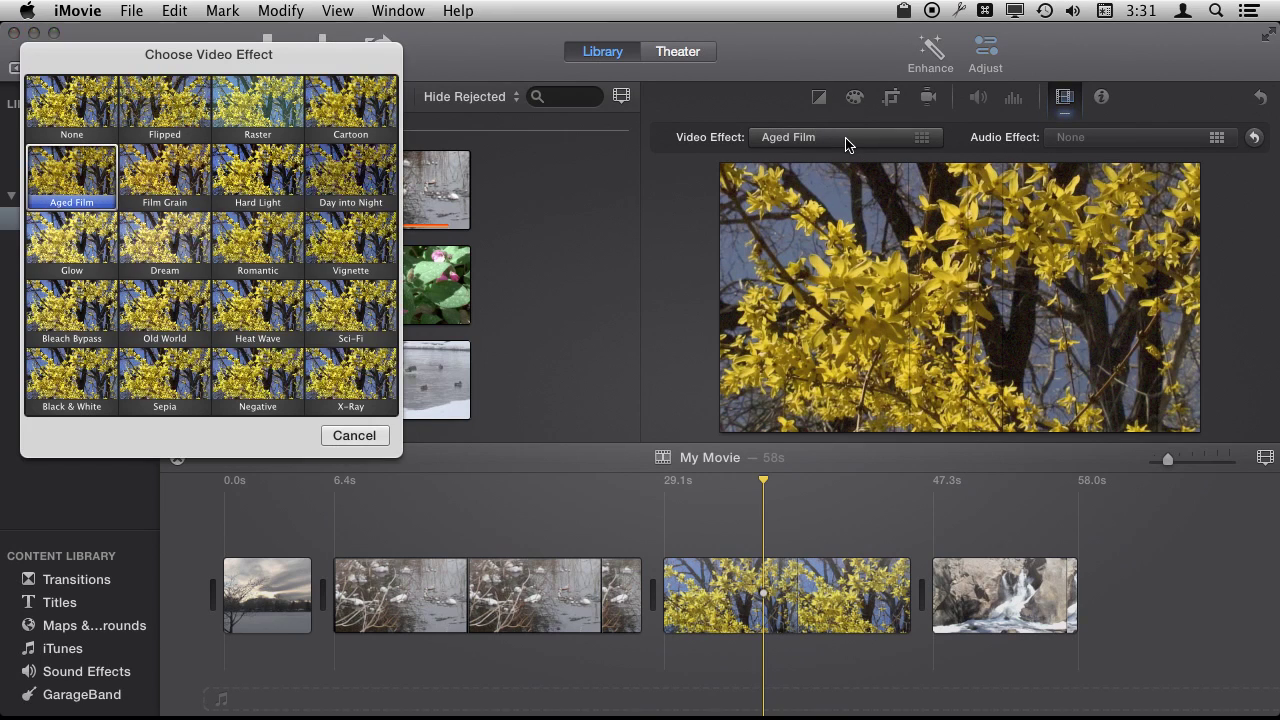
pyautogui.click(85, 116)
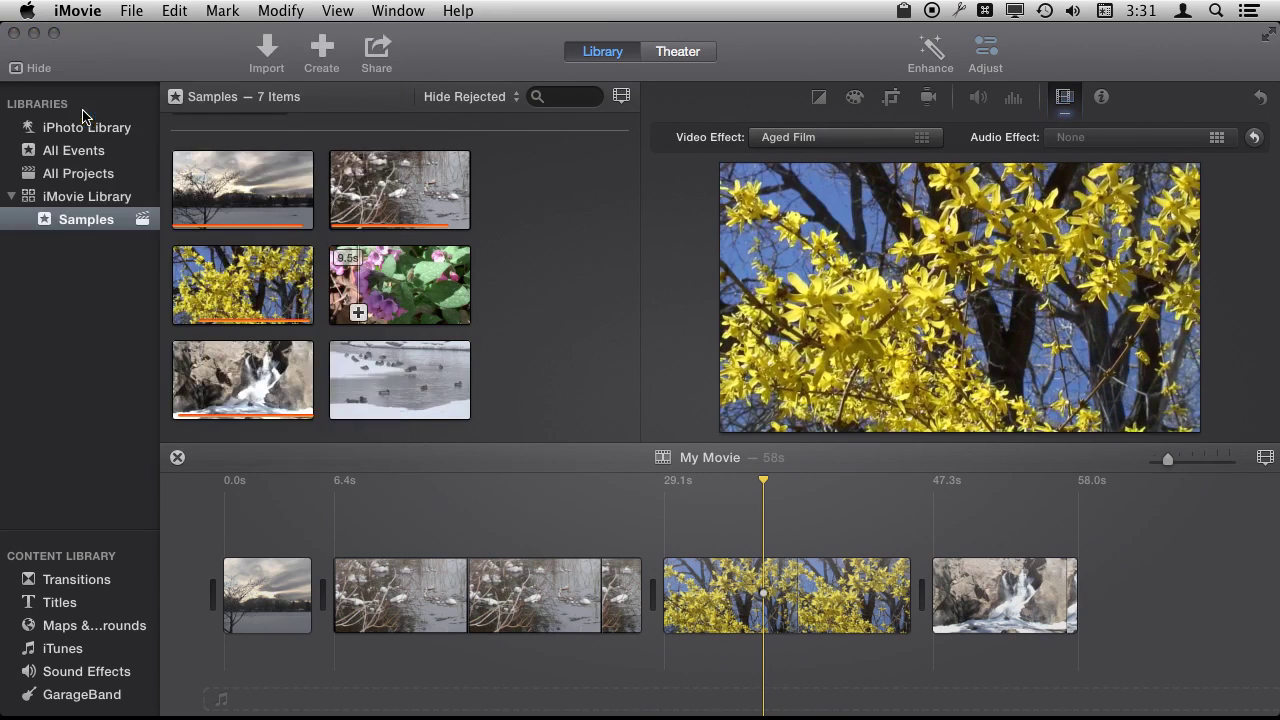
pyautogui.moveTo(960, 300)
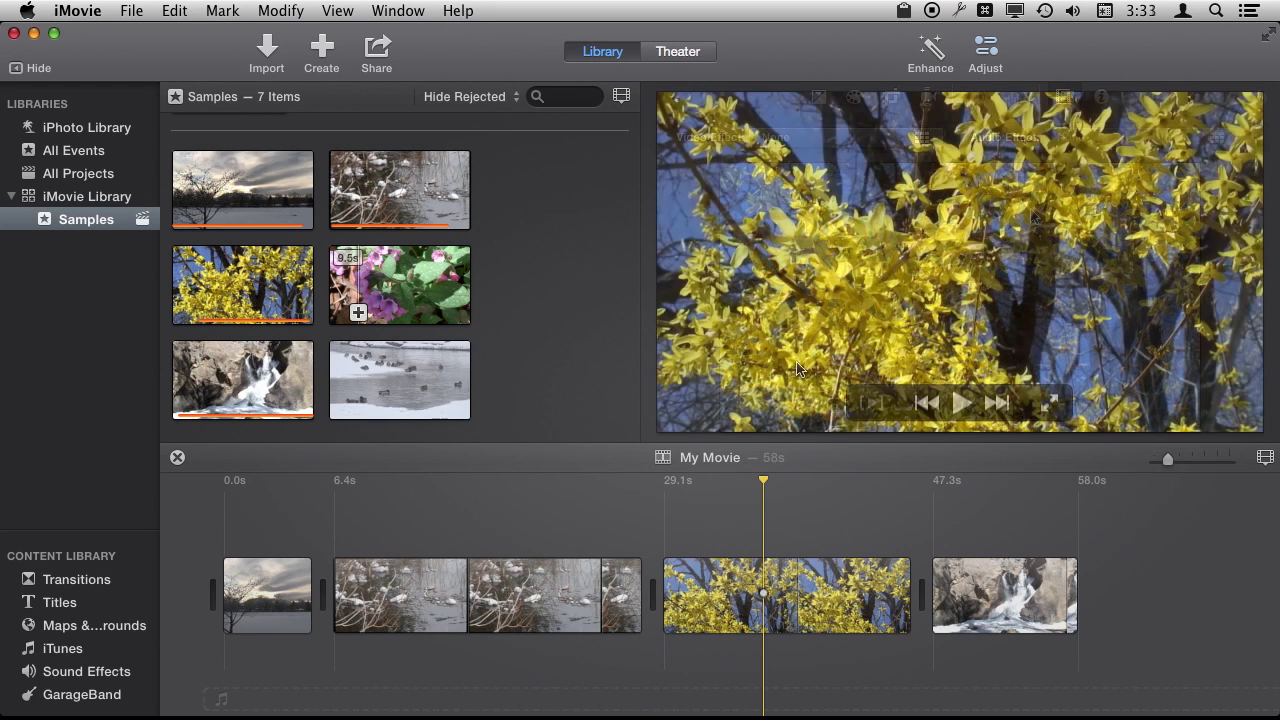
pyautogui.click(803, 603)
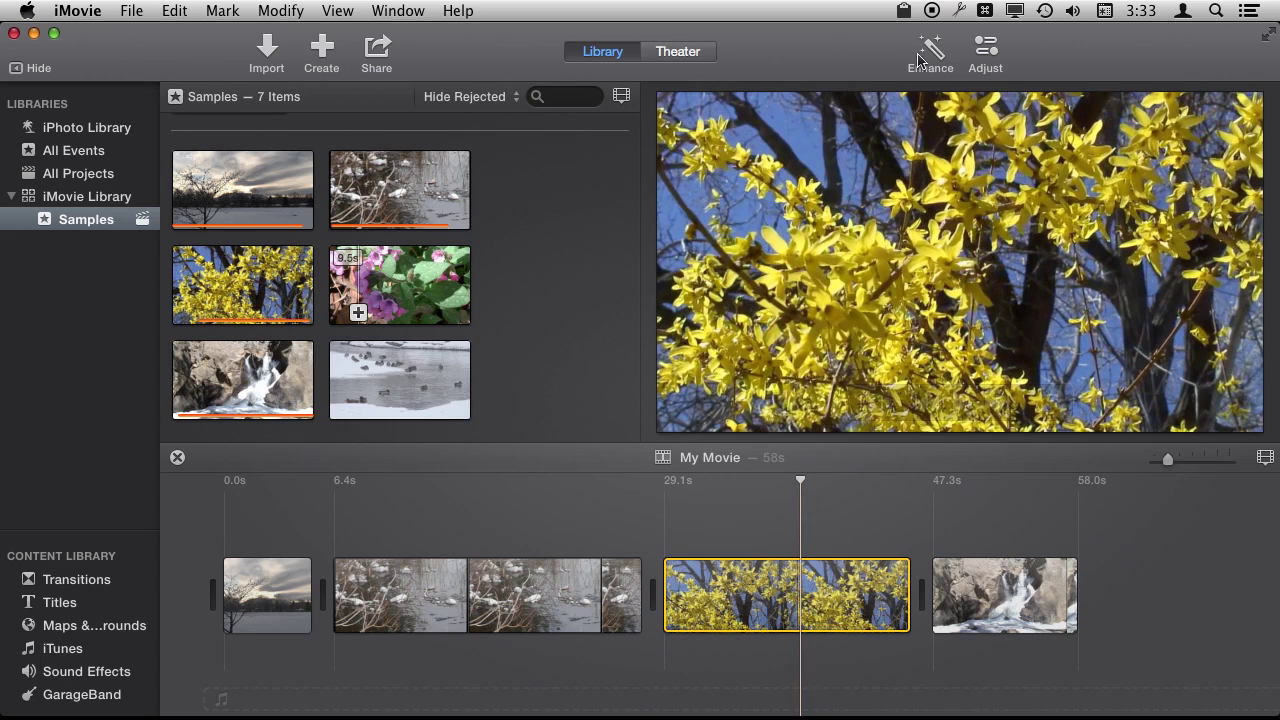
# Apply the Old World video effect to the forsythia clip
pyautogui.click(986, 52)
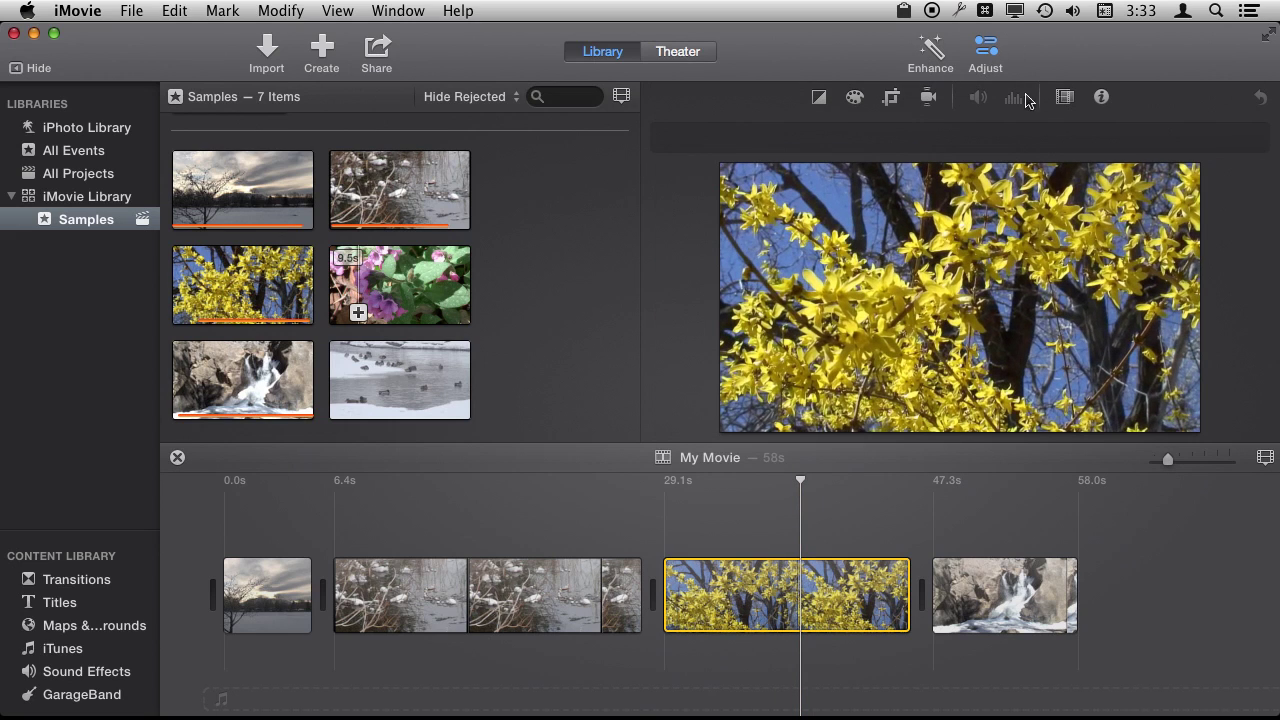
pyautogui.click(1066, 97)
pyautogui.click(800, 137)
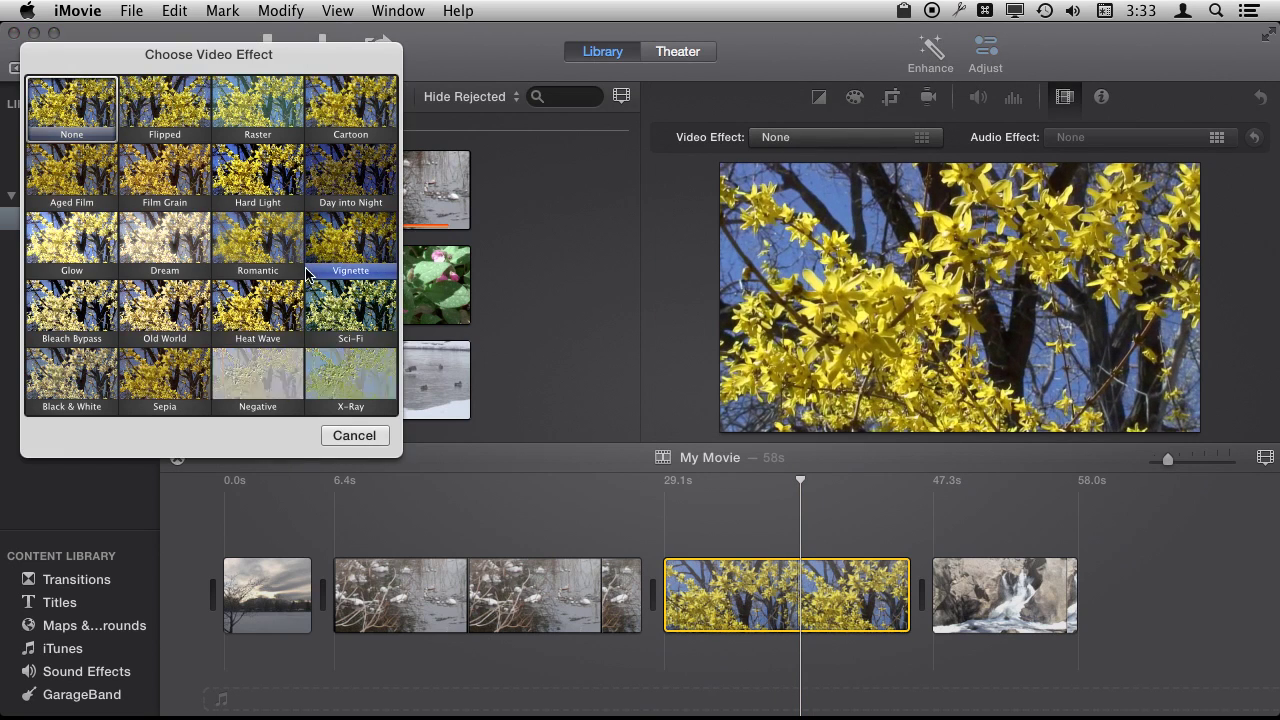
pyautogui.click(146, 318)
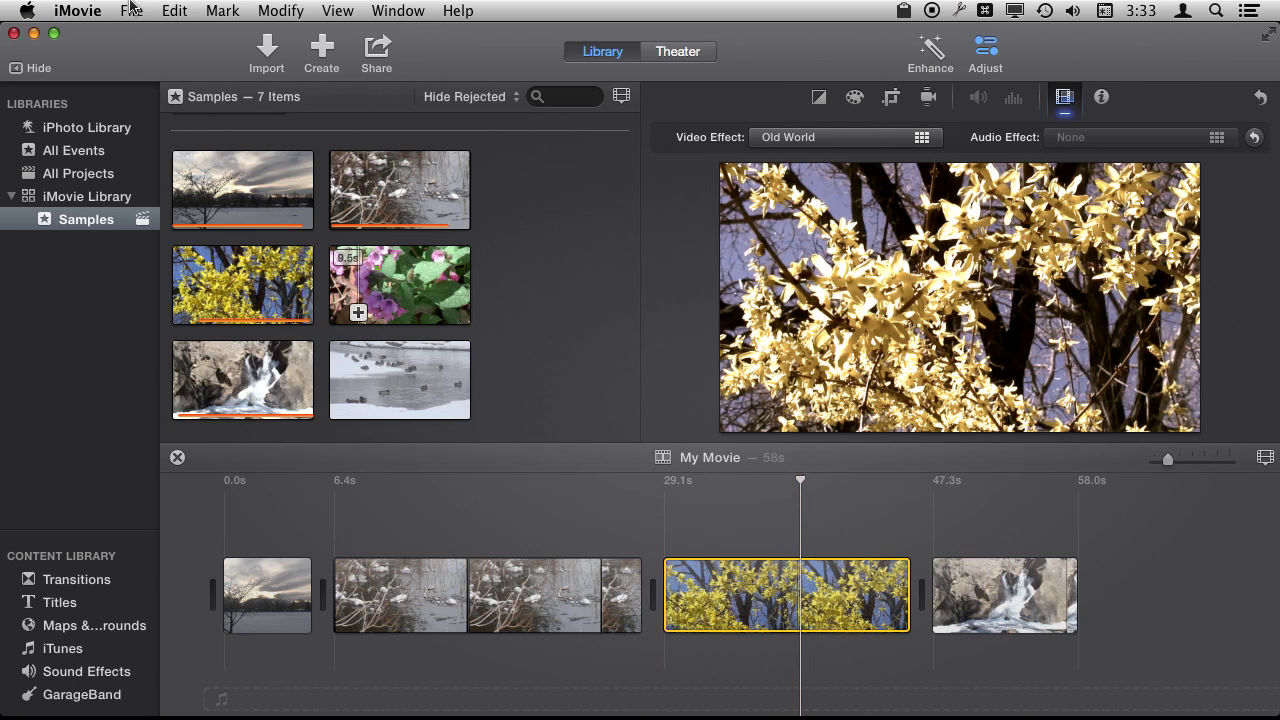
pyautogui.click(174, 10)
# Copy the forsythia clip and paste its Old World effect onto the snowy swans clip
pyautogui.click(191, 103)
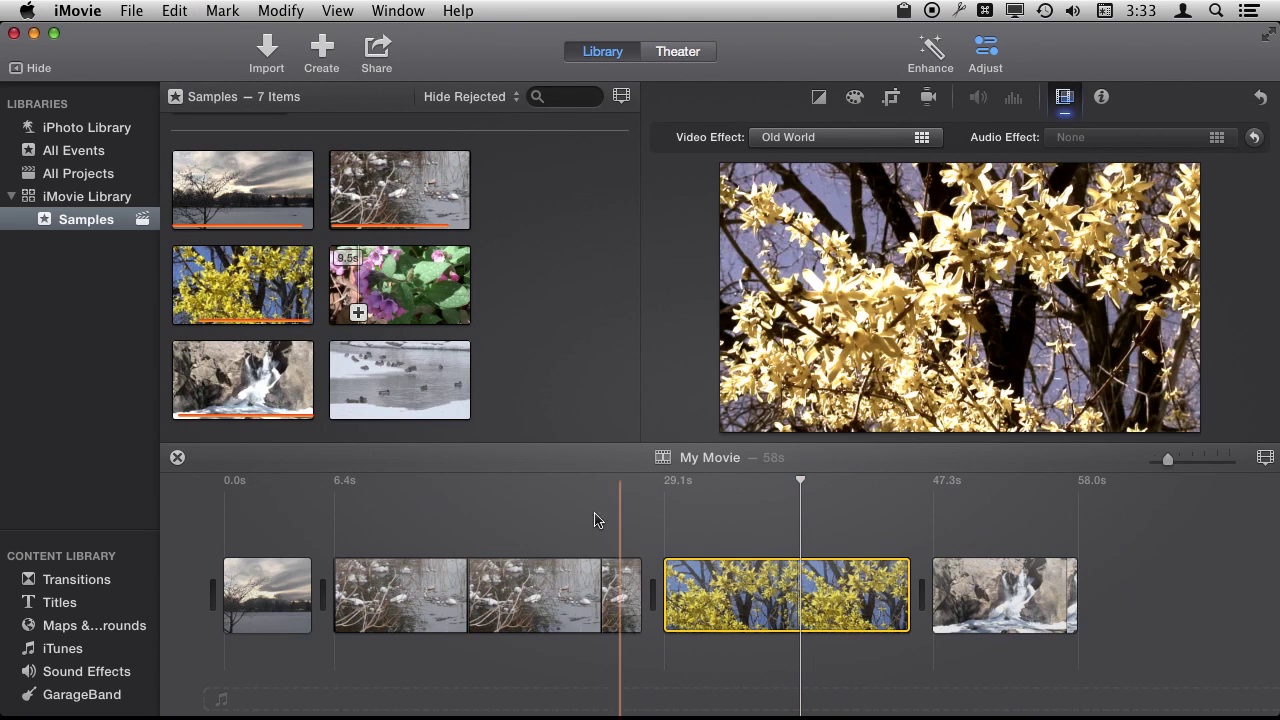
pyautogui.click(488, 610)
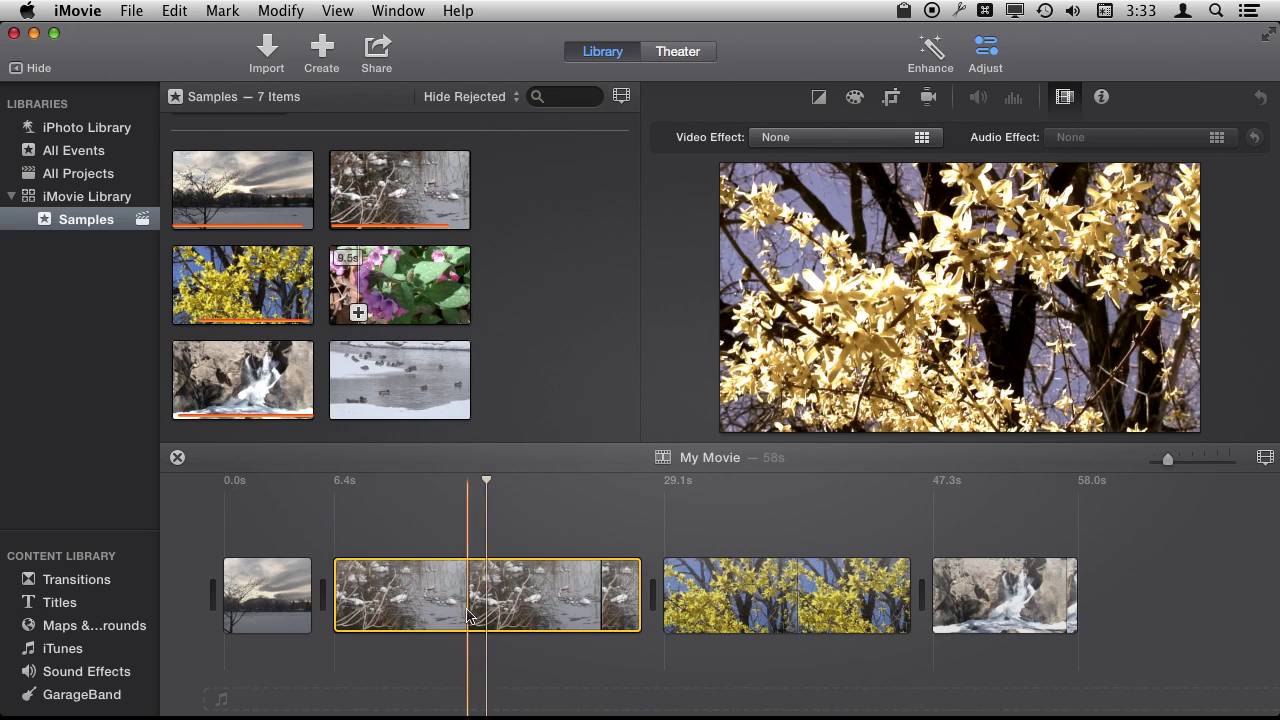
pyautogui.click(486, 533)
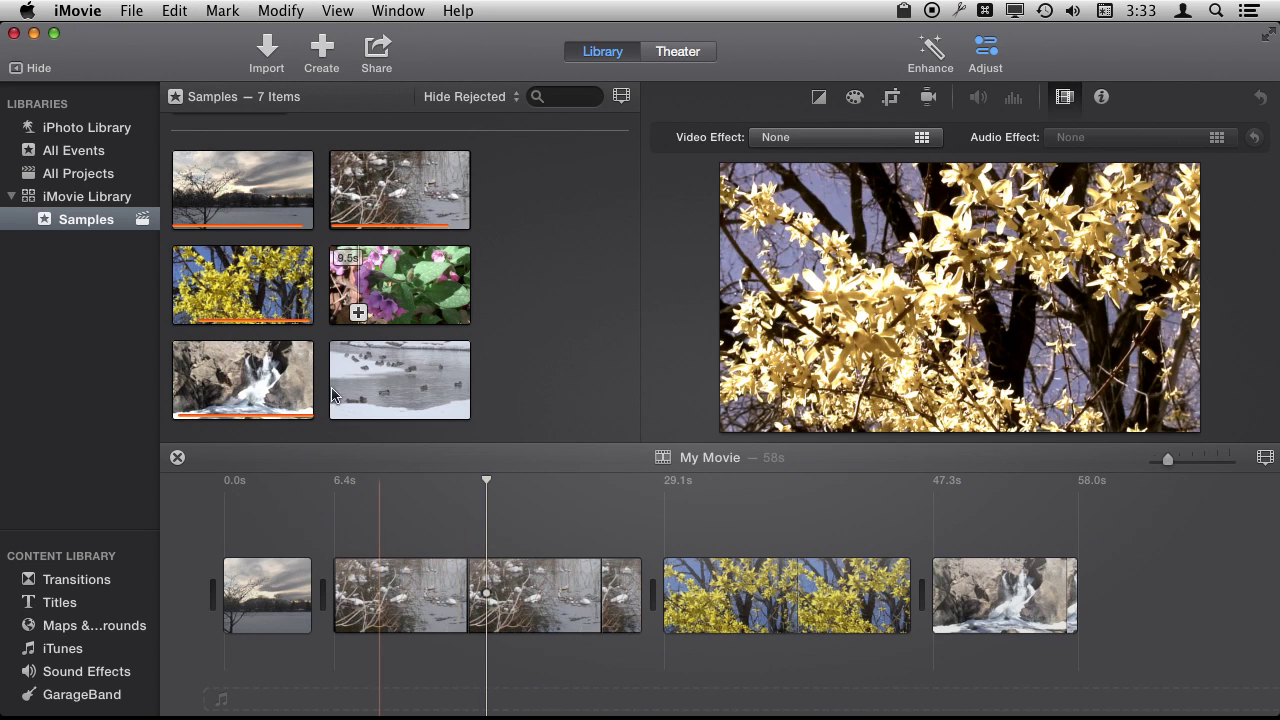
pyautogui.click(174, 11)
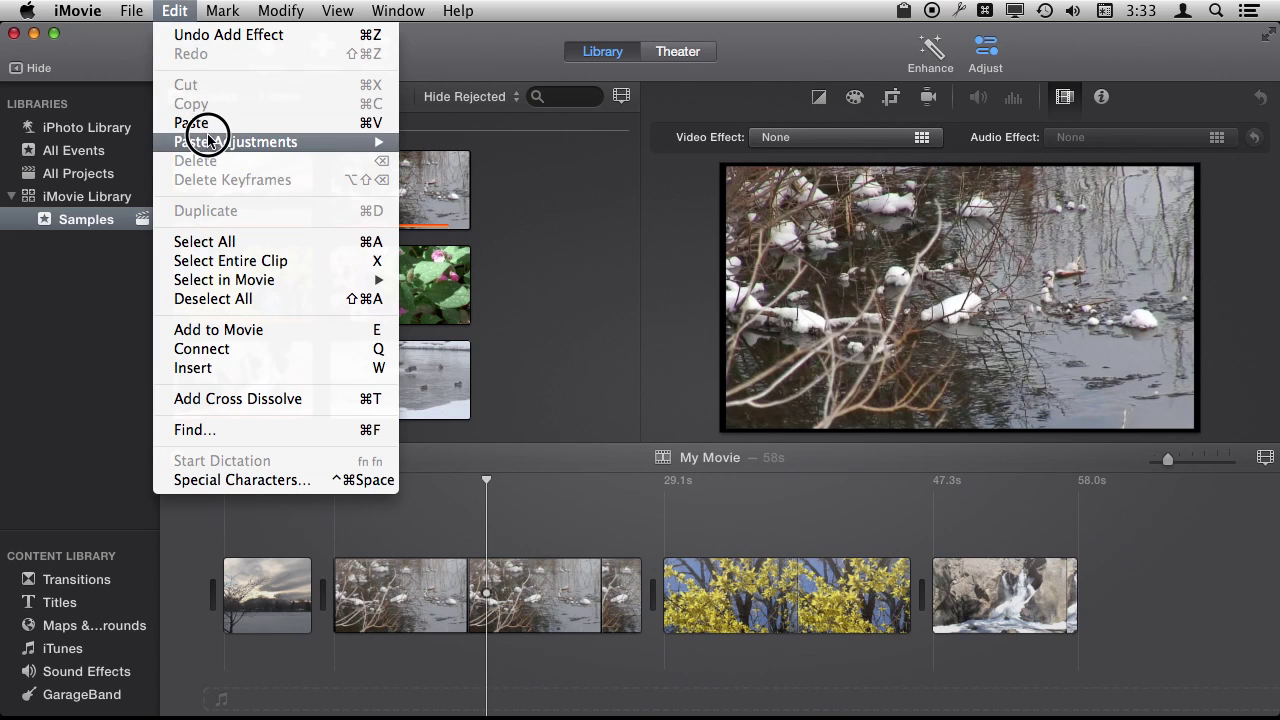
pyautogui.moveTo(235, 142)
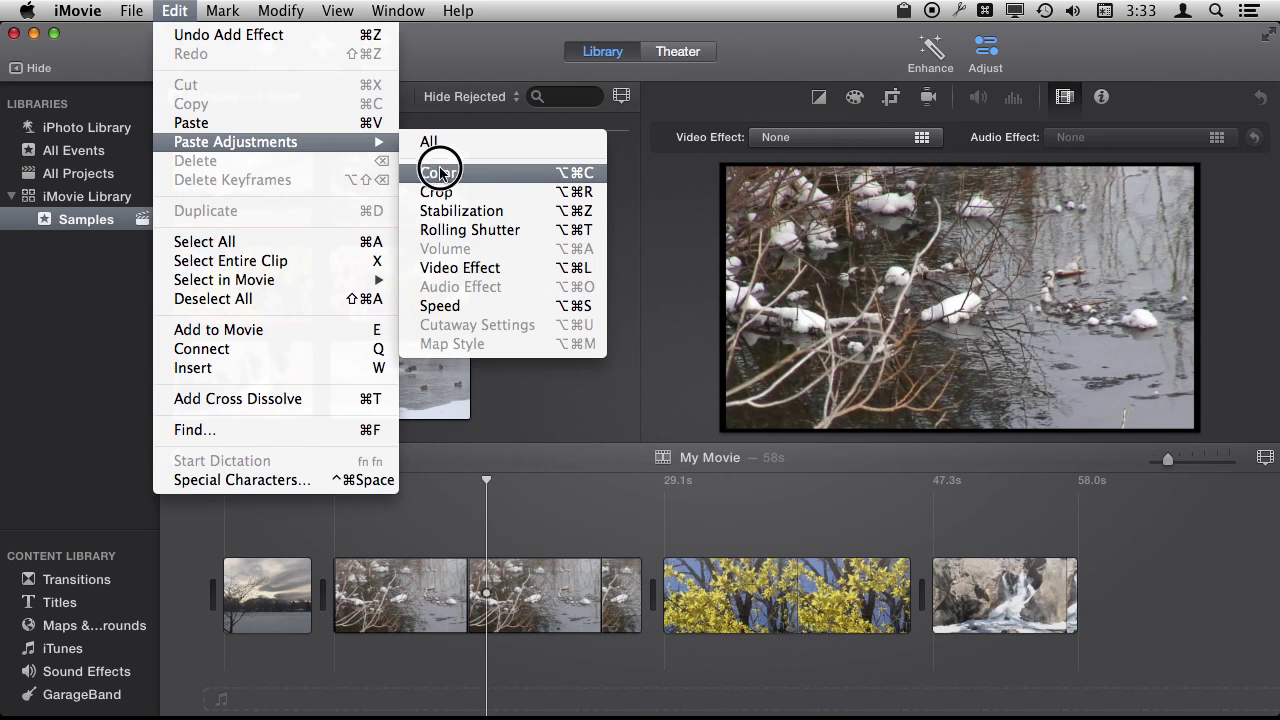
pyautogui.click(512, 272)
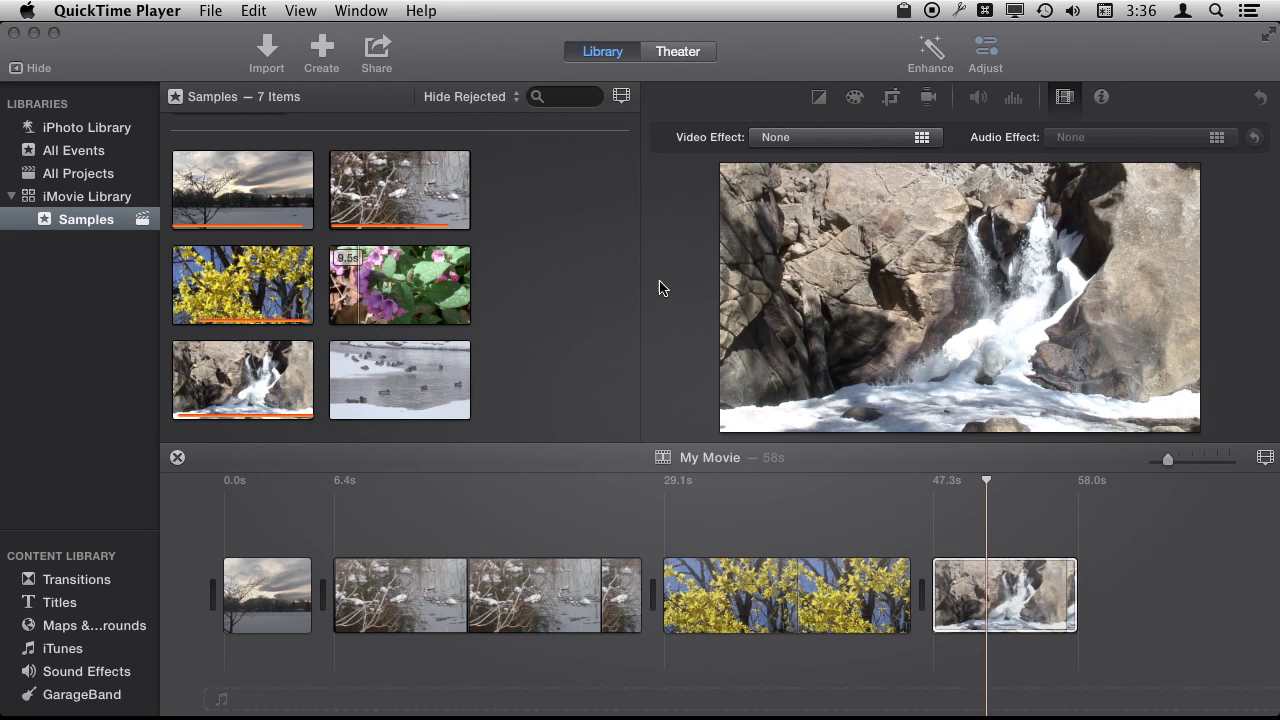
pyautogui.click(1025, 52)
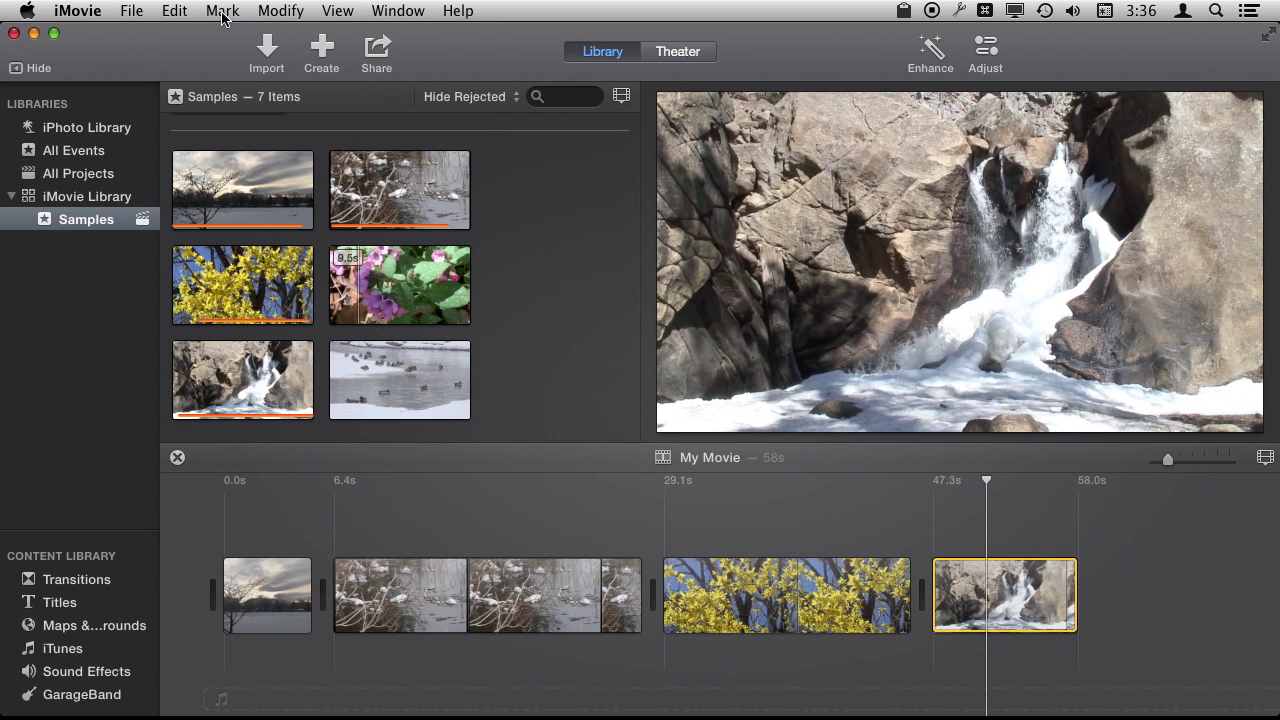
# Add a flash-and-hold frame to the waterfall clip and play it back to preview
pyautogui.click(223, 12)
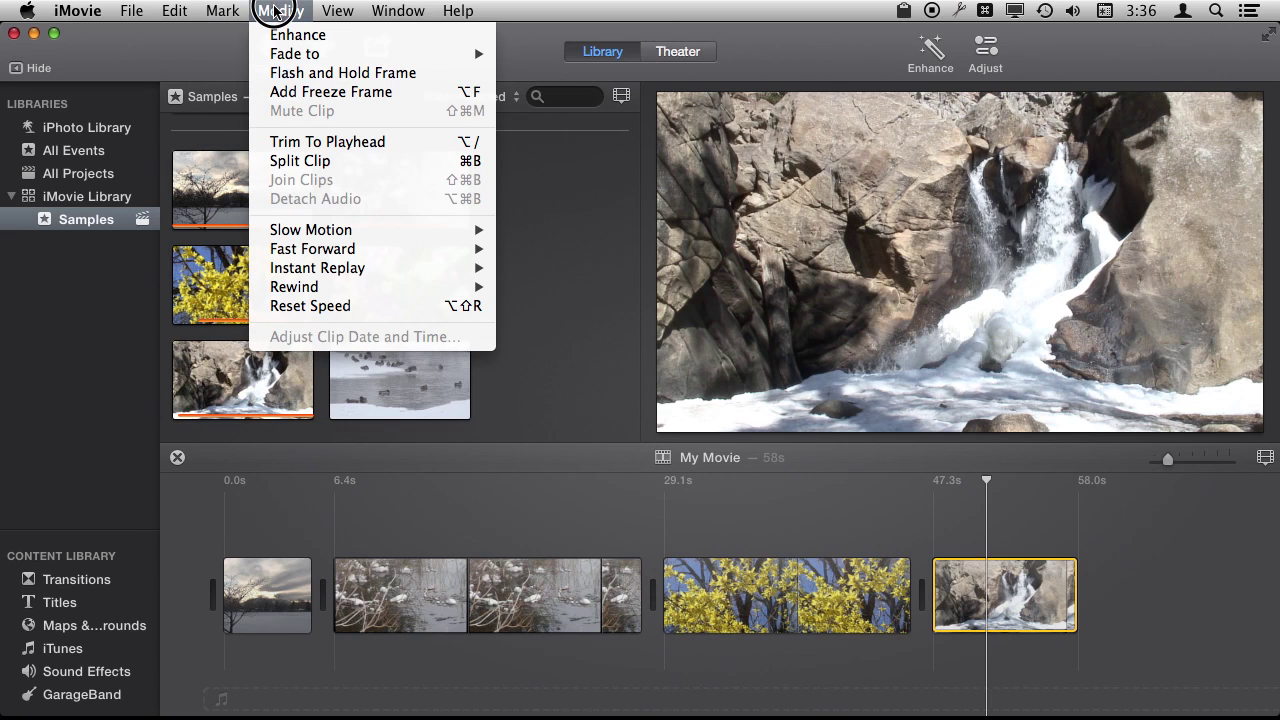
pyautogui.click(308, 73)
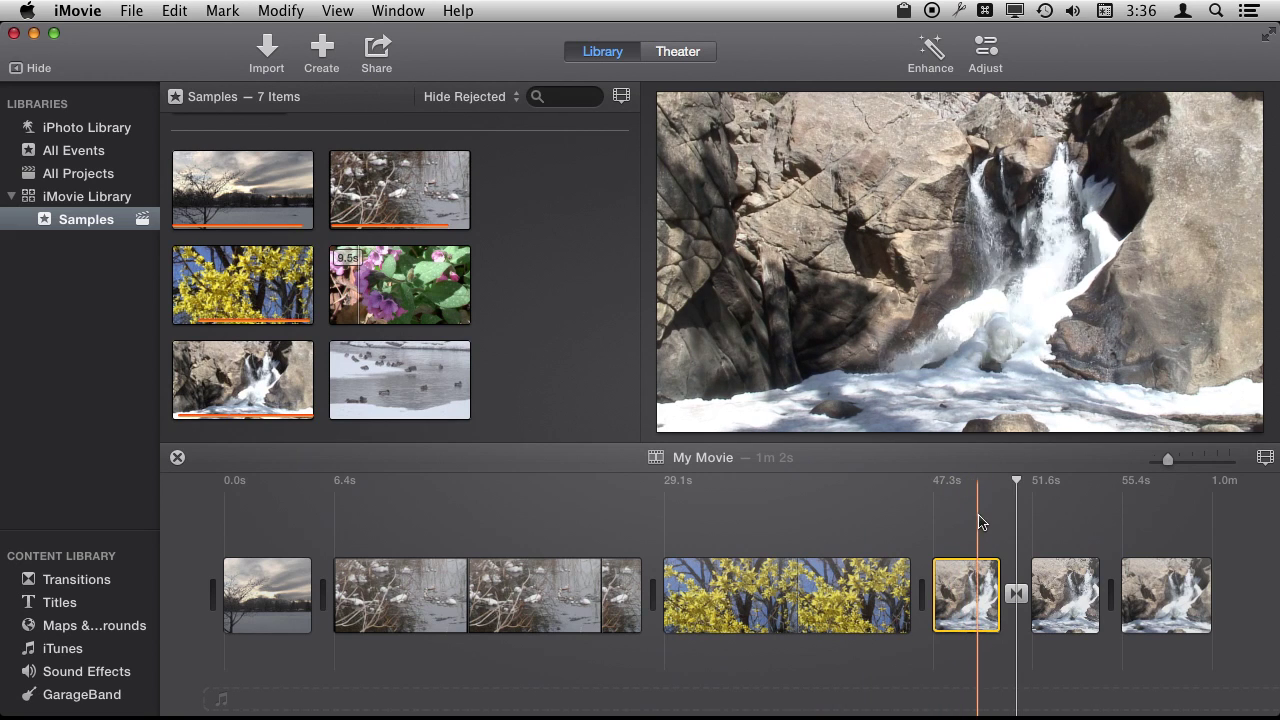
pyautogui.press('space')
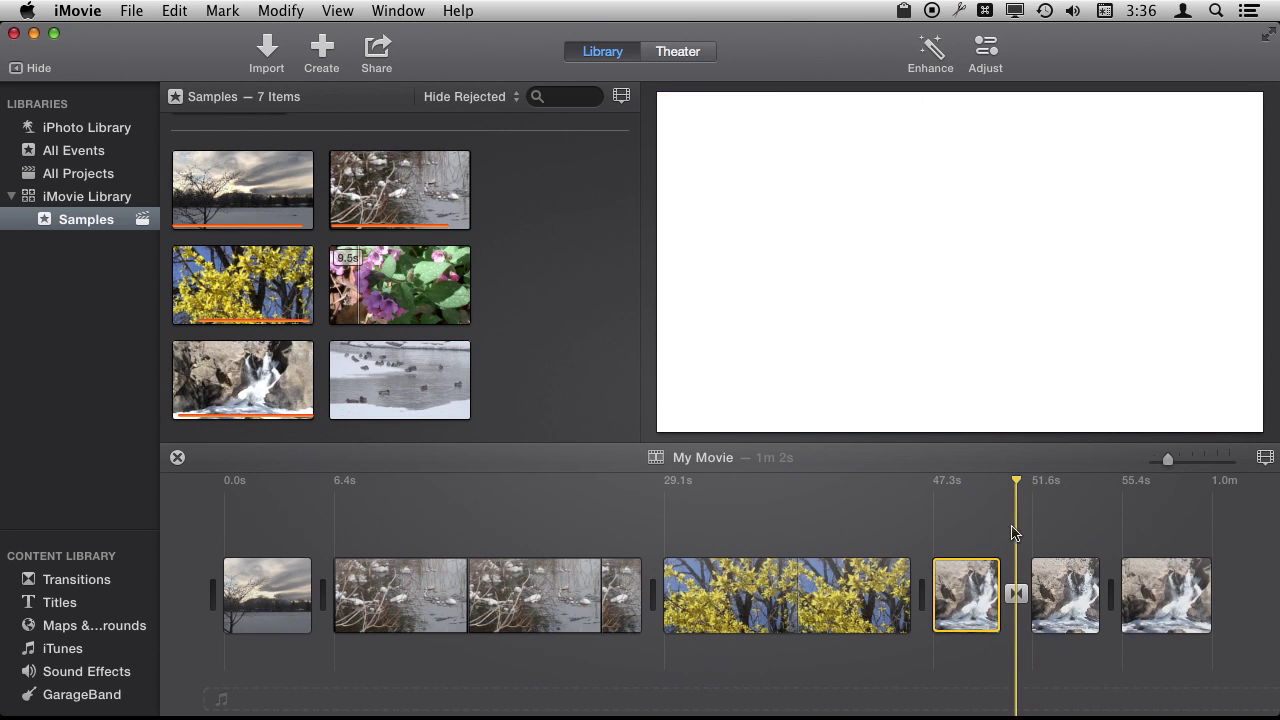
pyautogui.press('space')
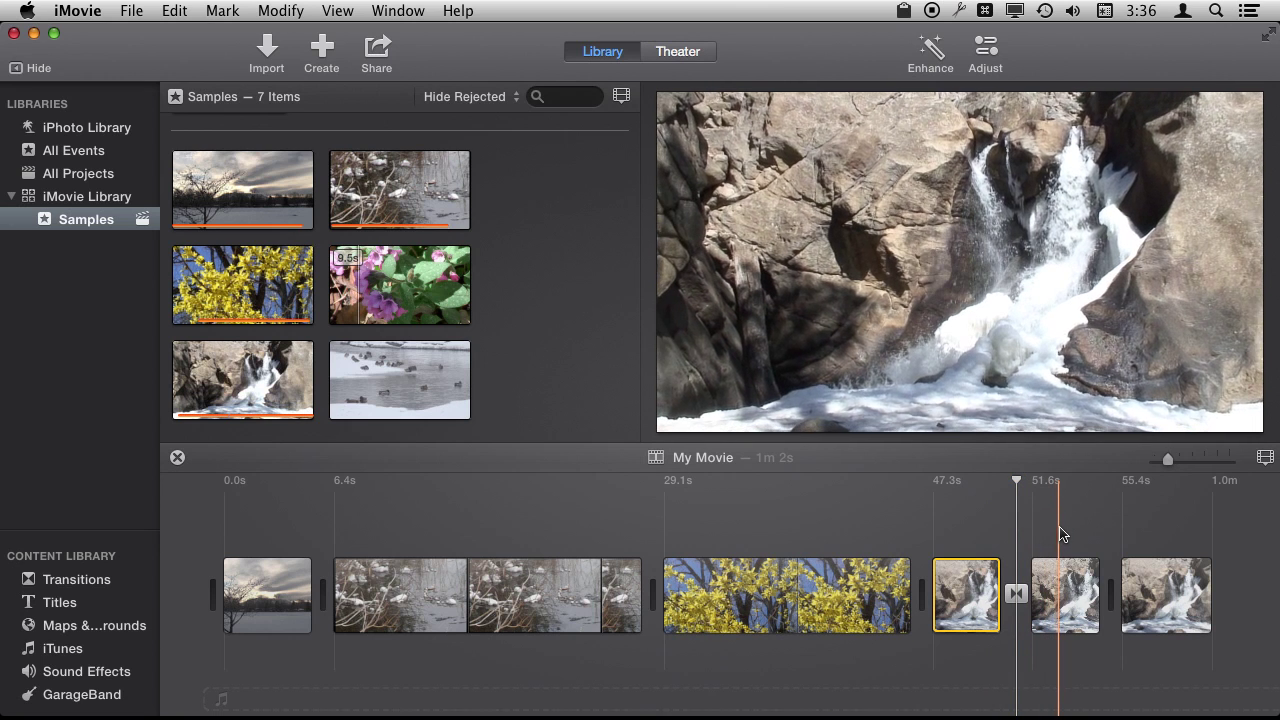
pyautogui.click(1077, 620)
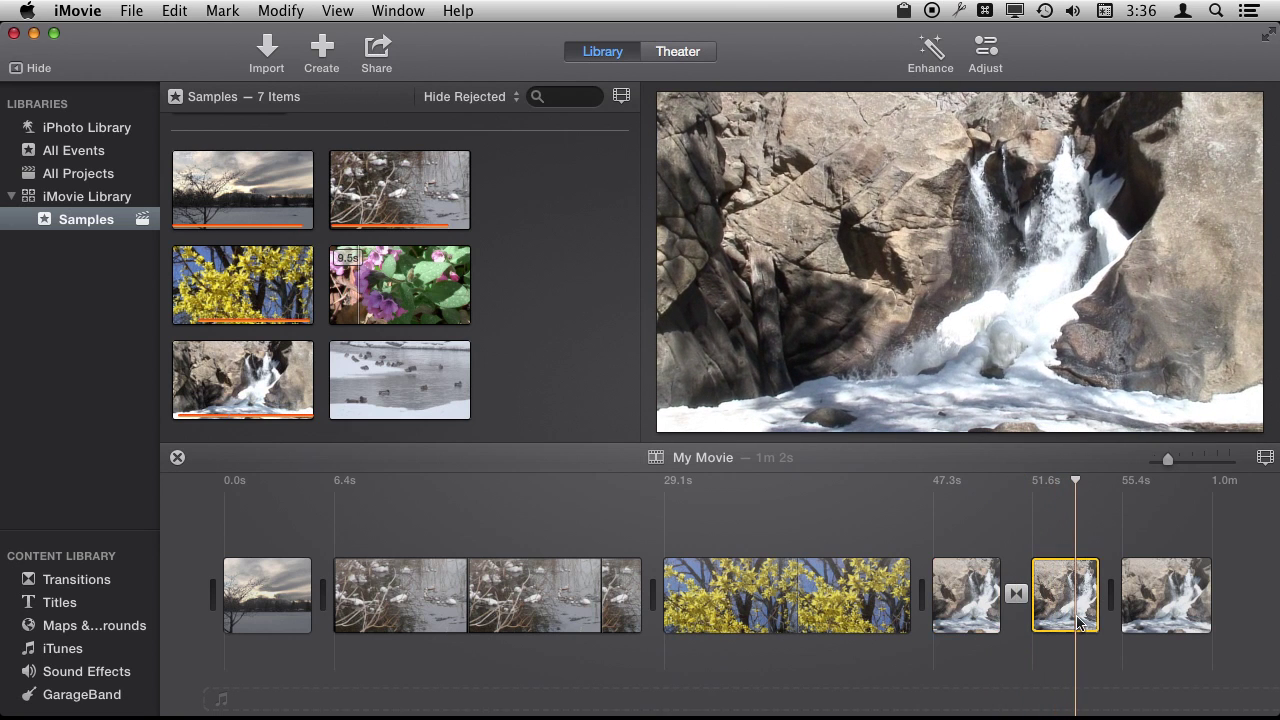
pyautogui.press('/')
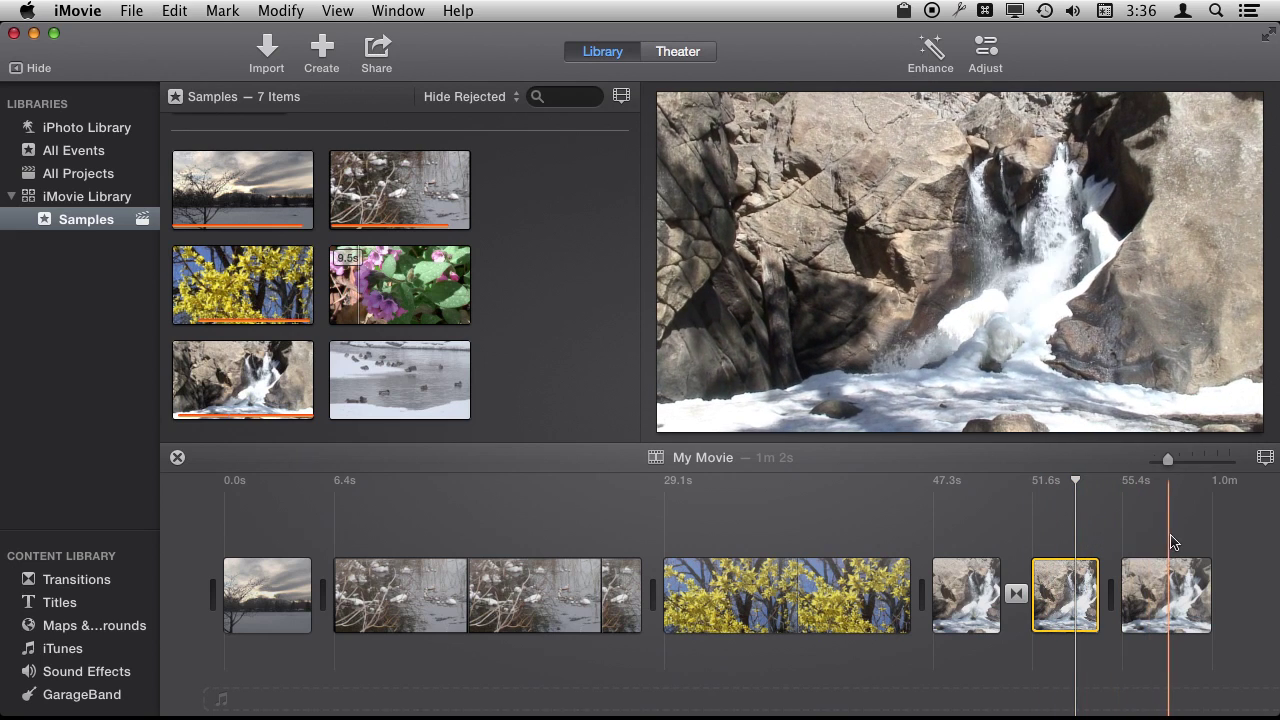
pyautogui.click(979, 548)
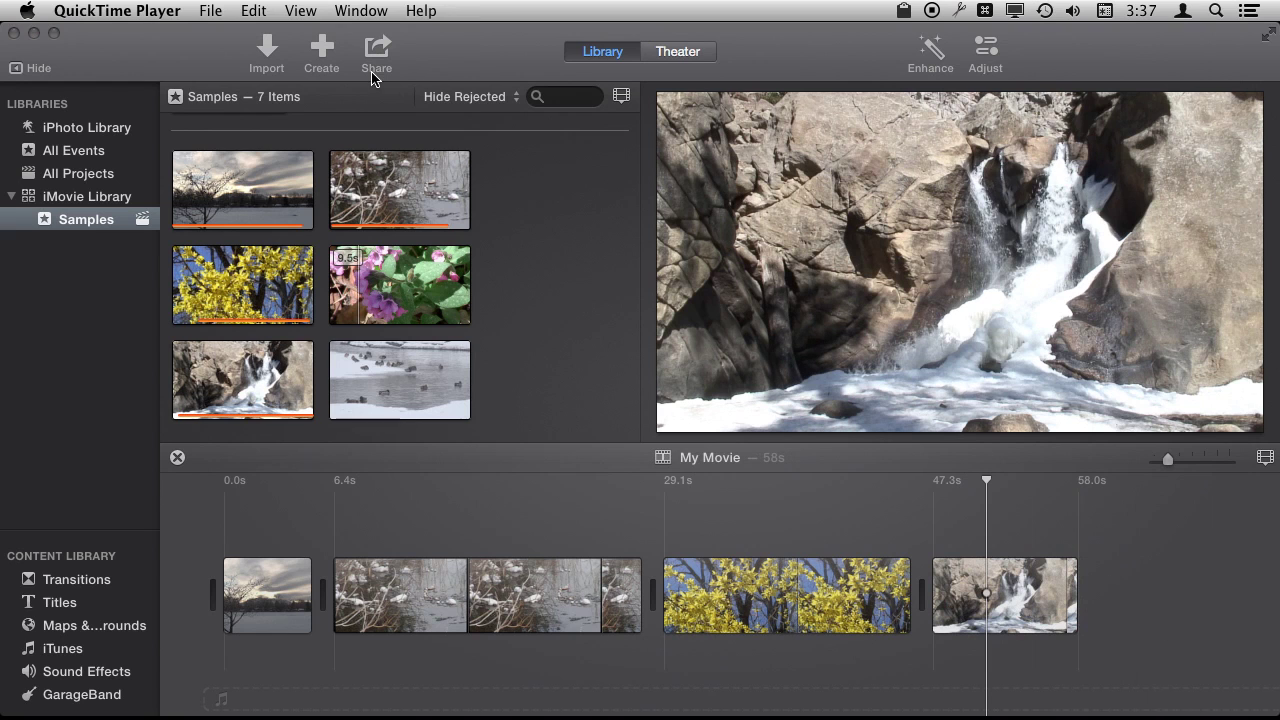
# Set the waterfall clip to 25% slow motion and play it back
pyautogui.click(472, 67)
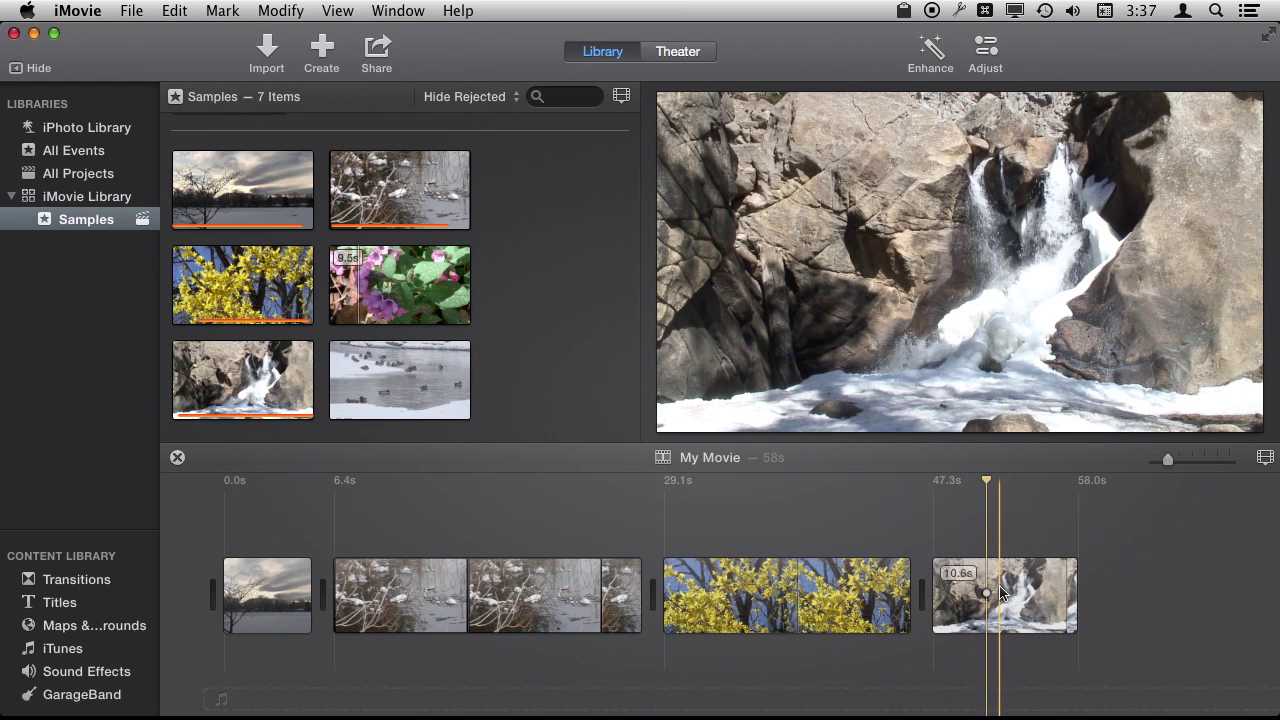
pyautogui.click(988, 591)
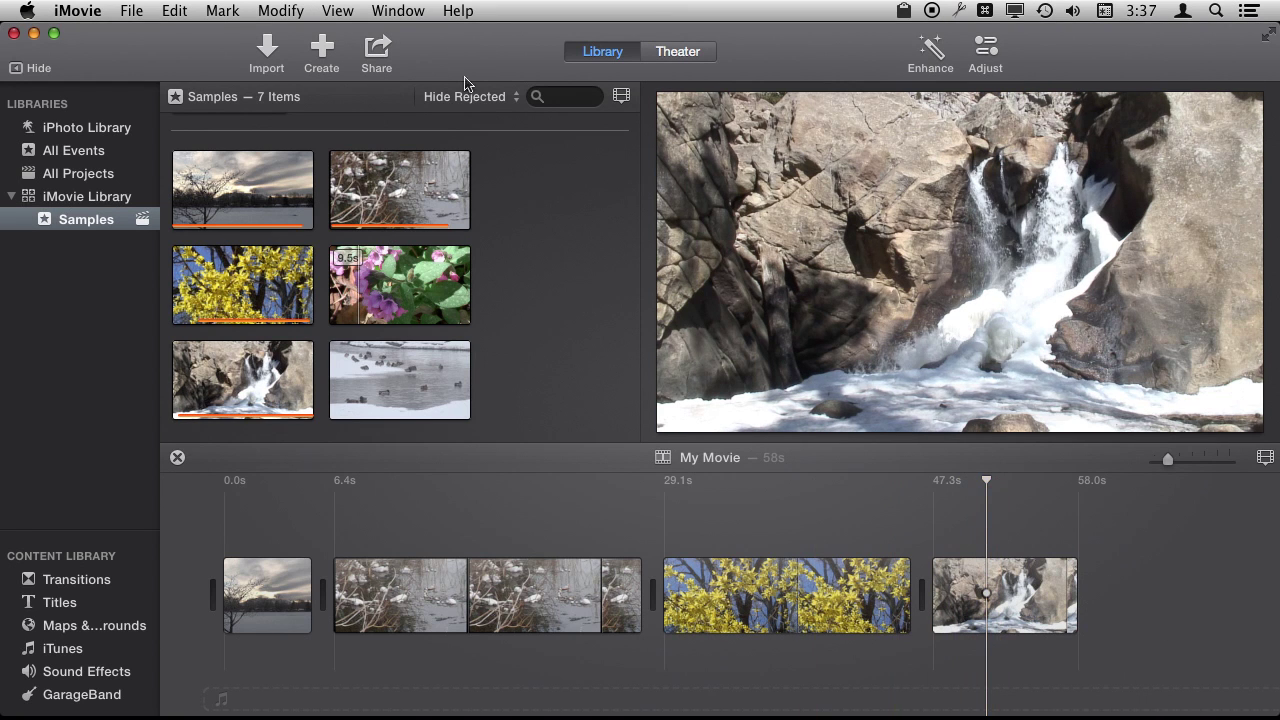
pyautogui.click(285, 11)
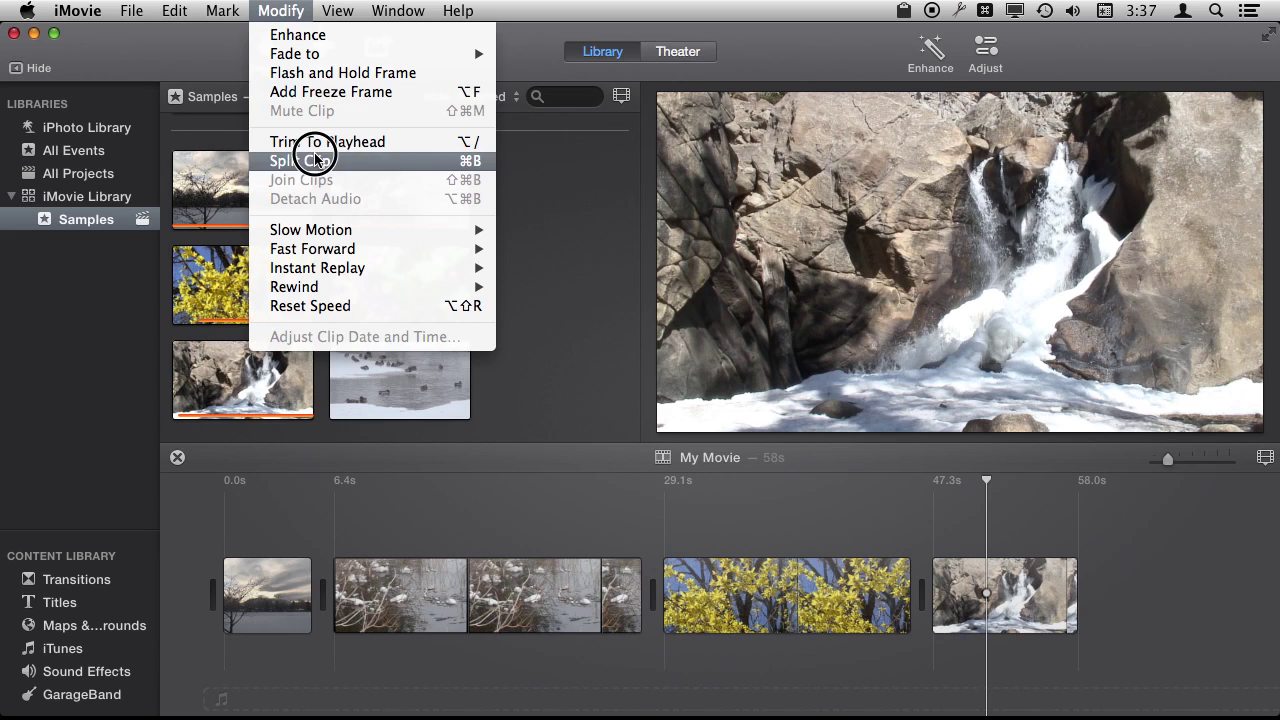
pyautogui.moveTo(330, 230)
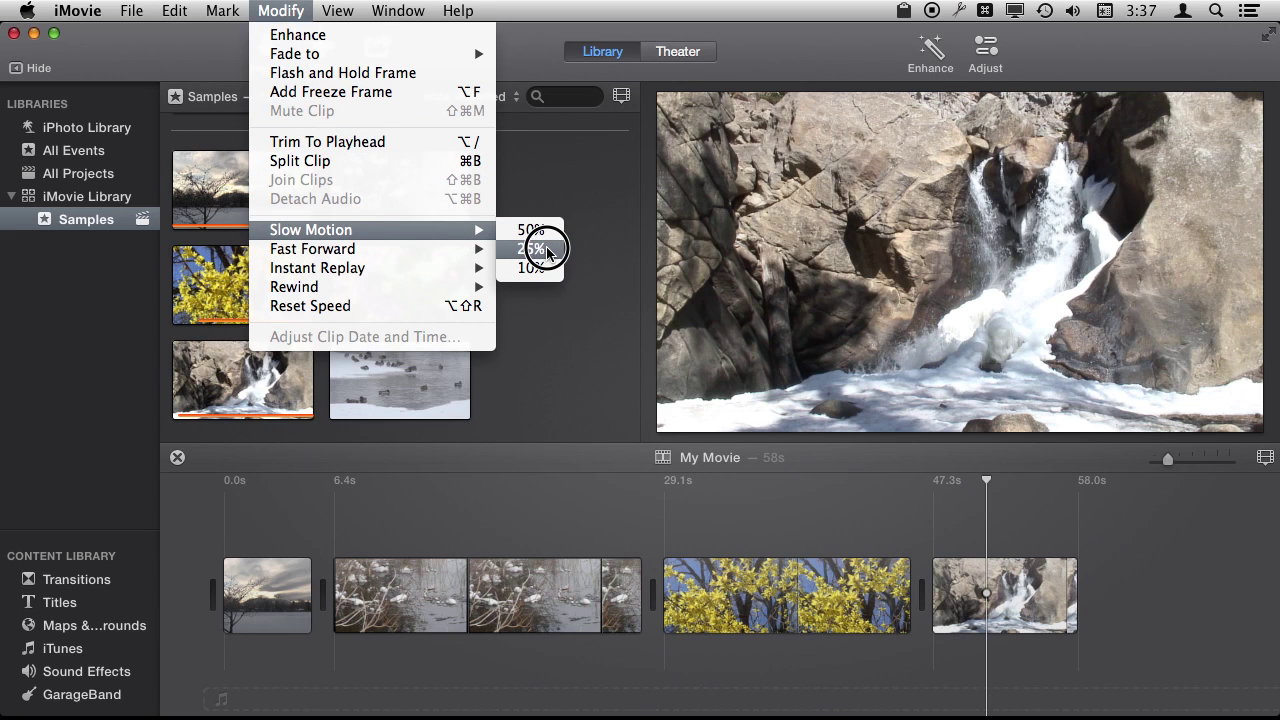
pyautogui.click(531, 249)
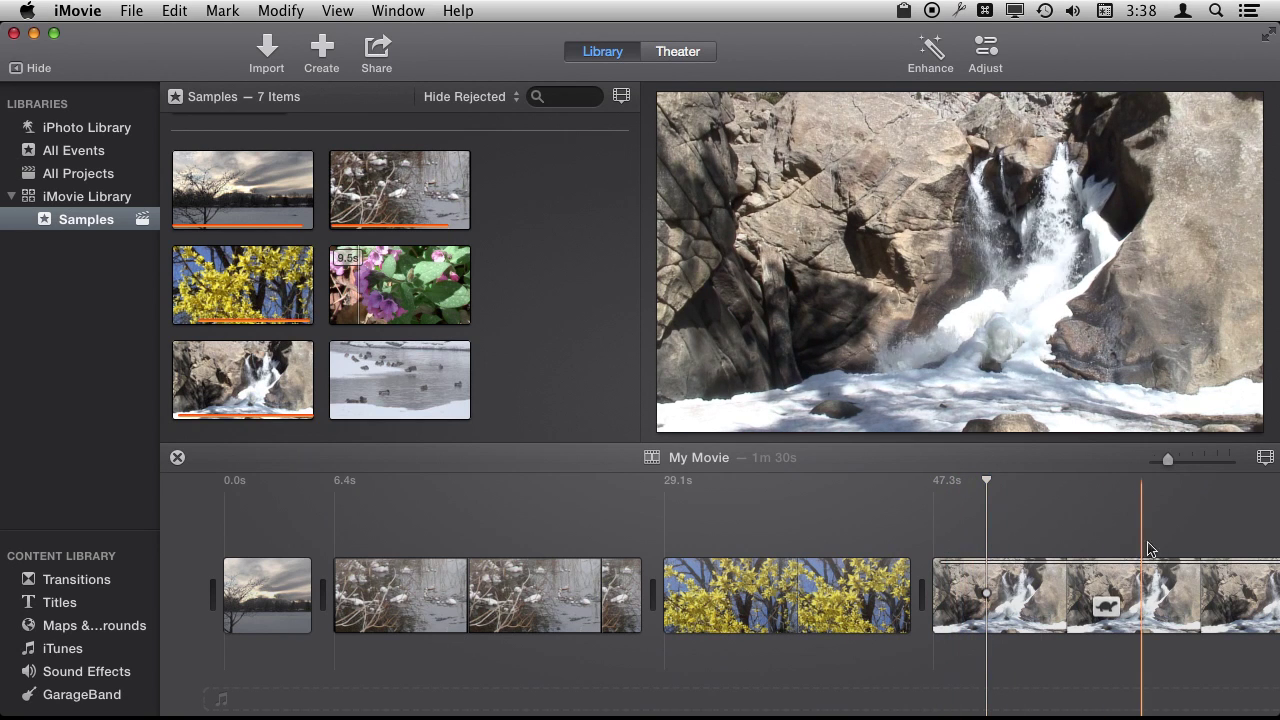
pyautogui.press('space')
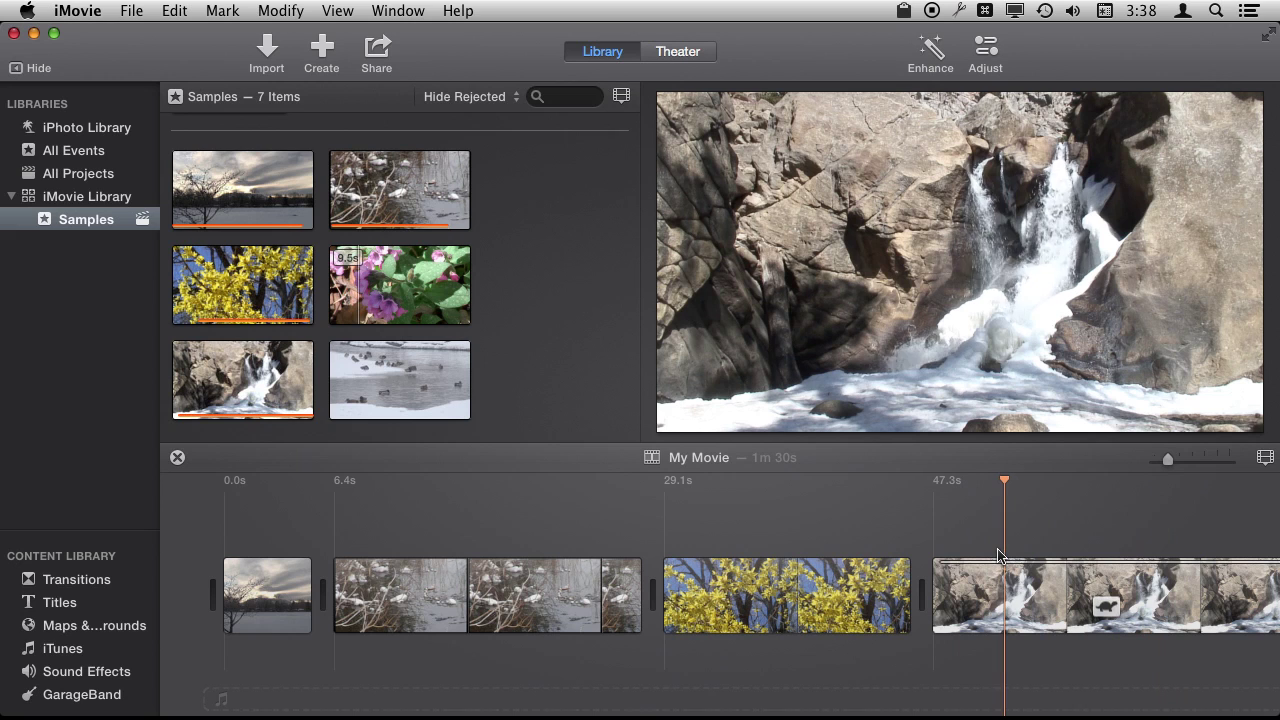
pyautogui.press('space')
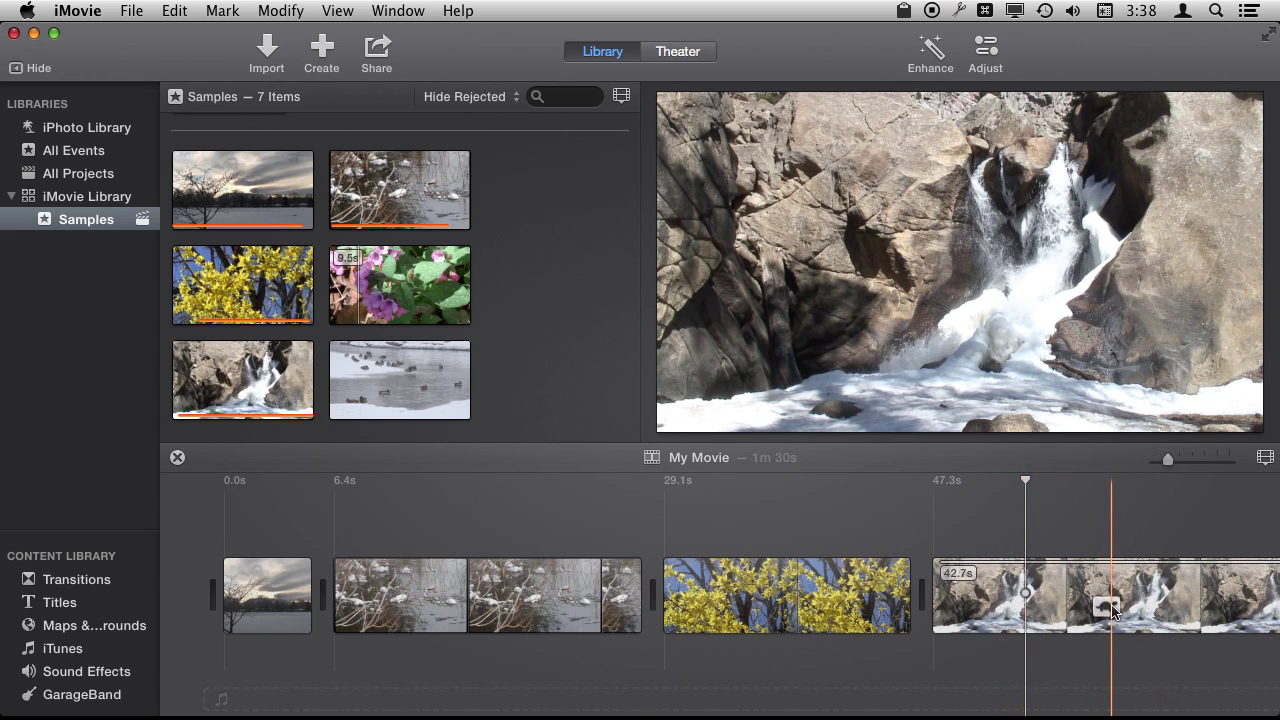
pyautogui.click(1105, 605)
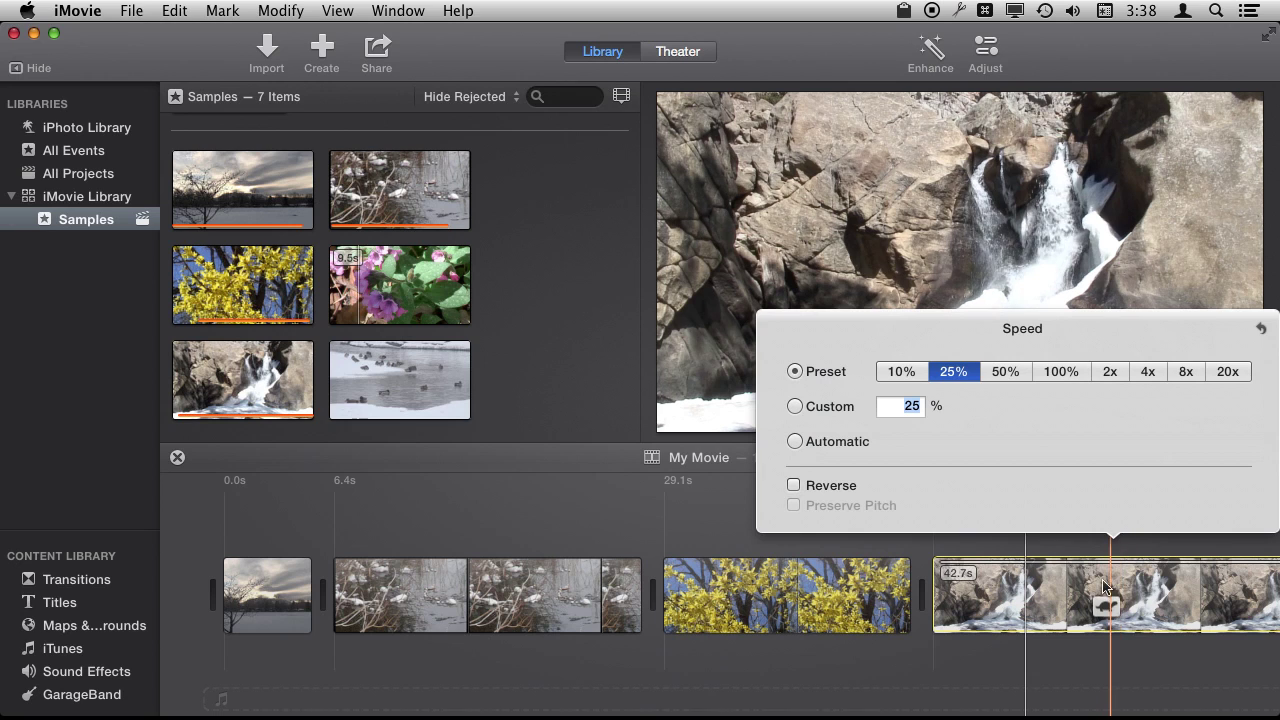
# Try the 50%, 100%, 2x and 25% speed presets on the waterfall clip
pyautogui.click(995, 372)
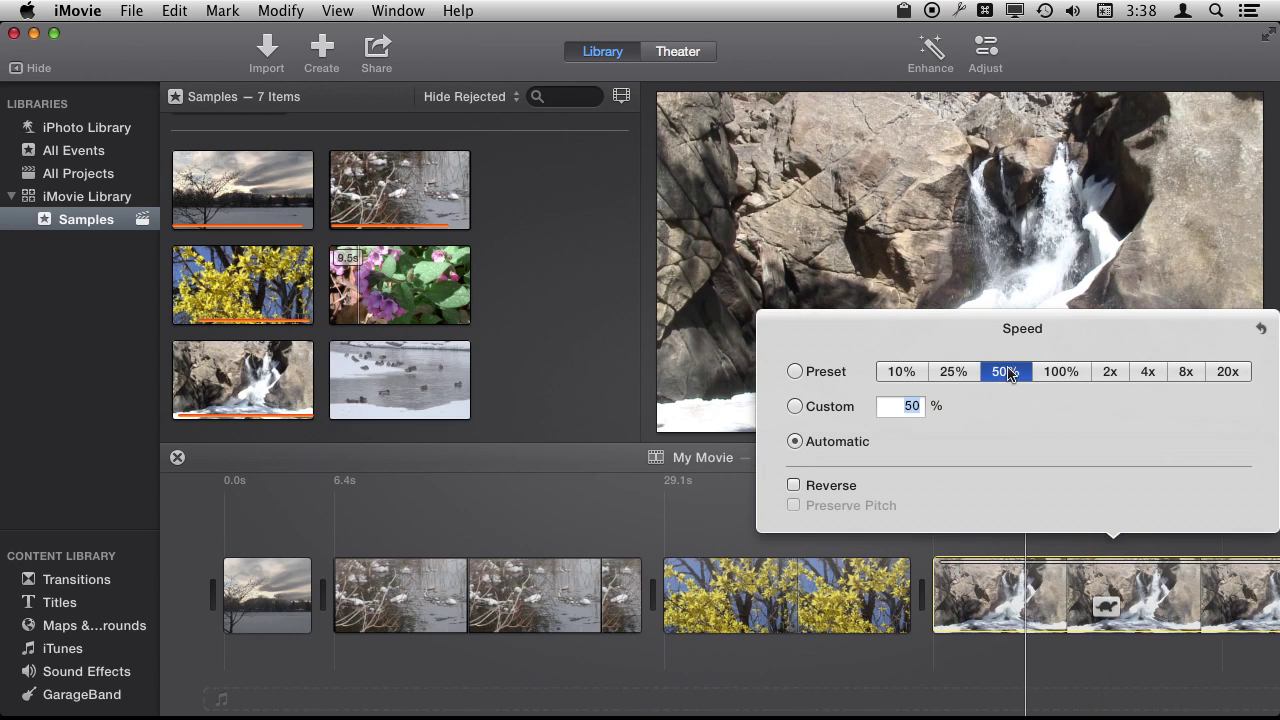
pyautogui.click(1058, 371)
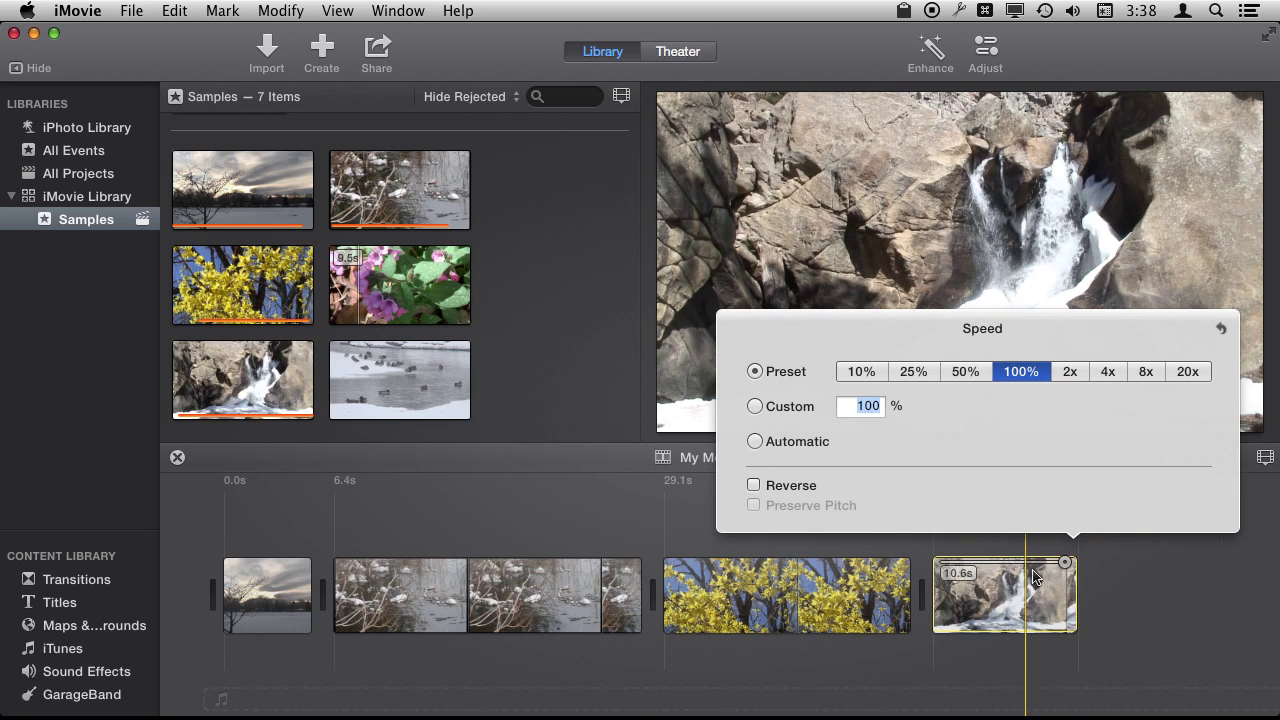
pyautogui.click(966, 372)
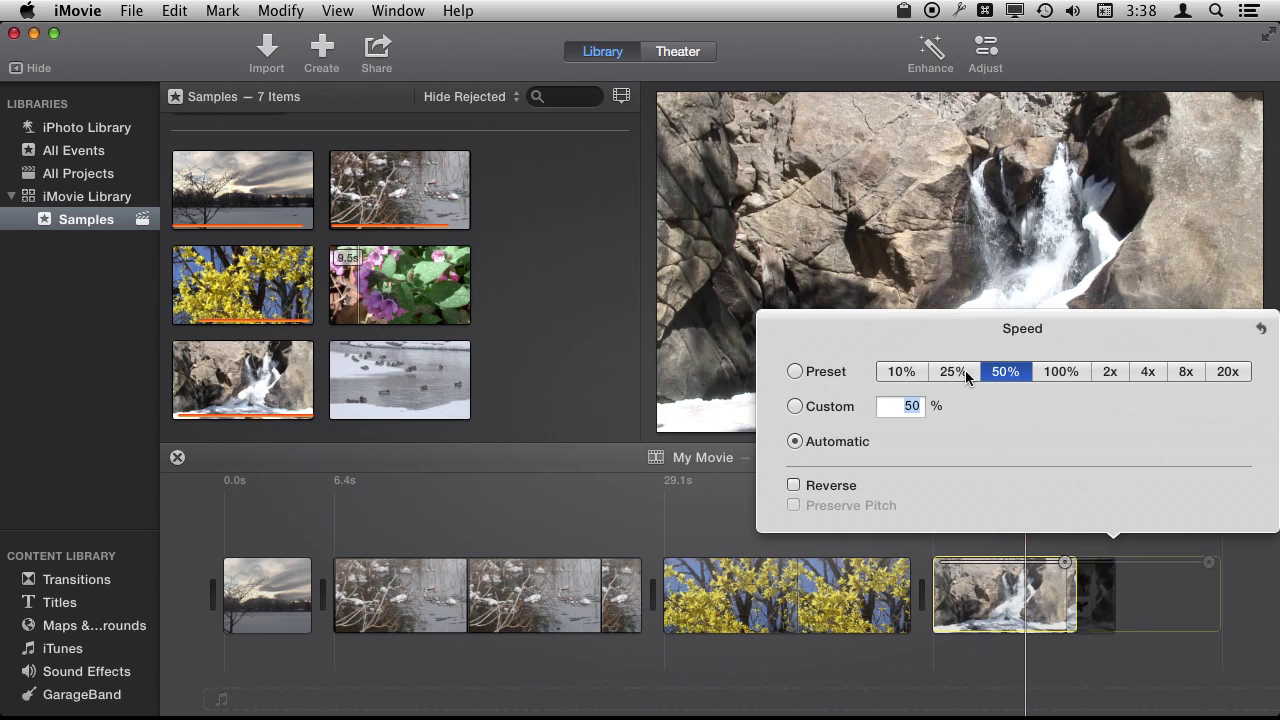
pyautogui.click(1108, 372)
pyautogui.click(1026, 372)
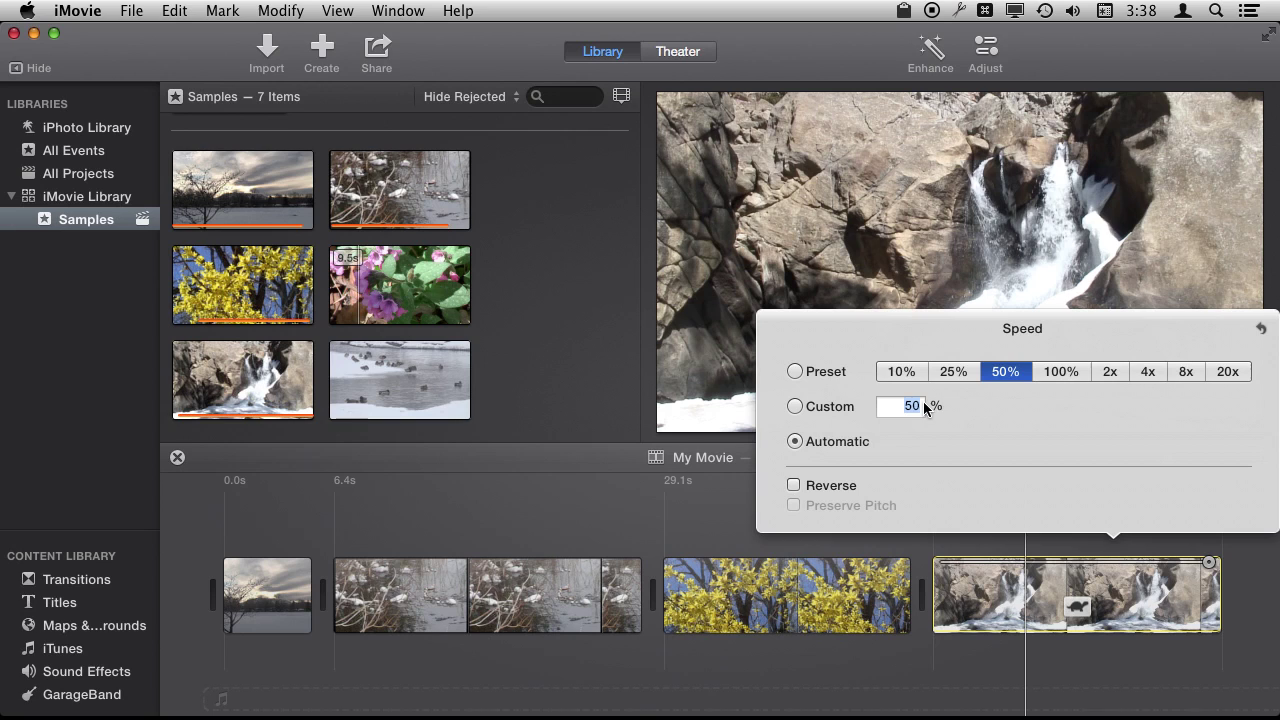
pyautogui.click(956, 372)
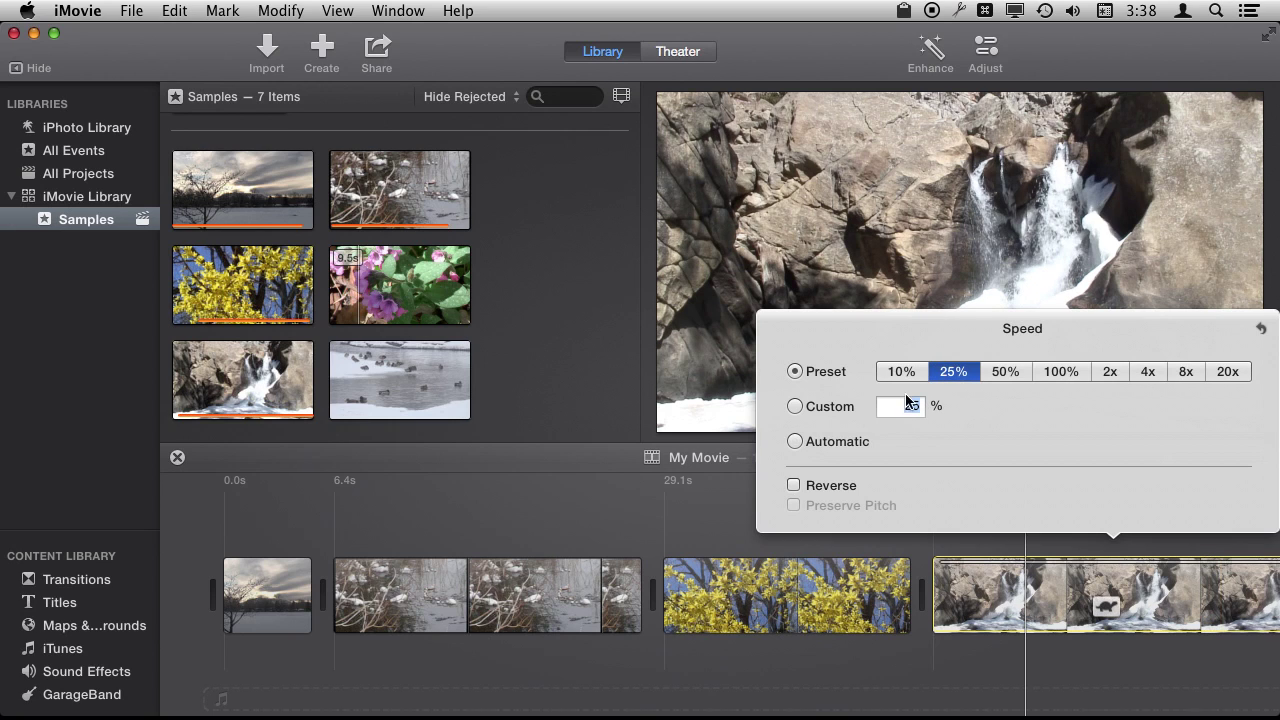
# Tick Reverse, then reset the waterfall clip to normal speed with Modify > Reset Speed
pyautogui.click(809, 488)
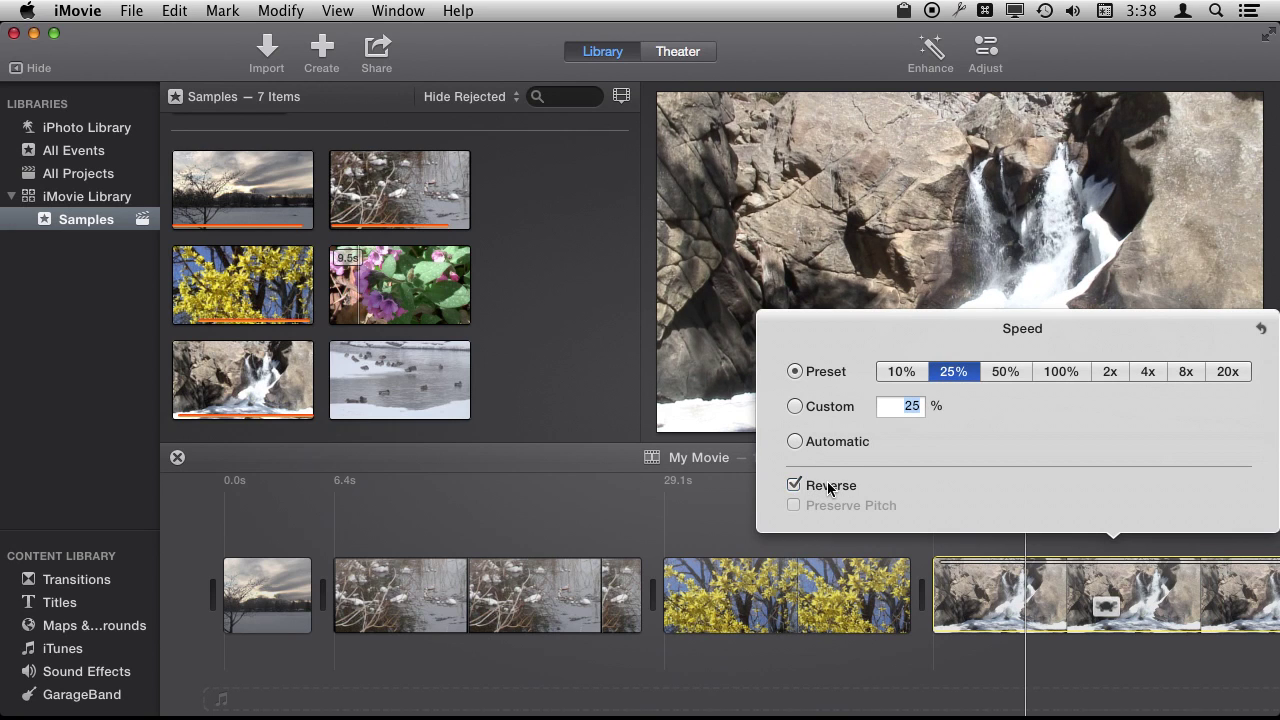
pyautogui.click(295, 10)
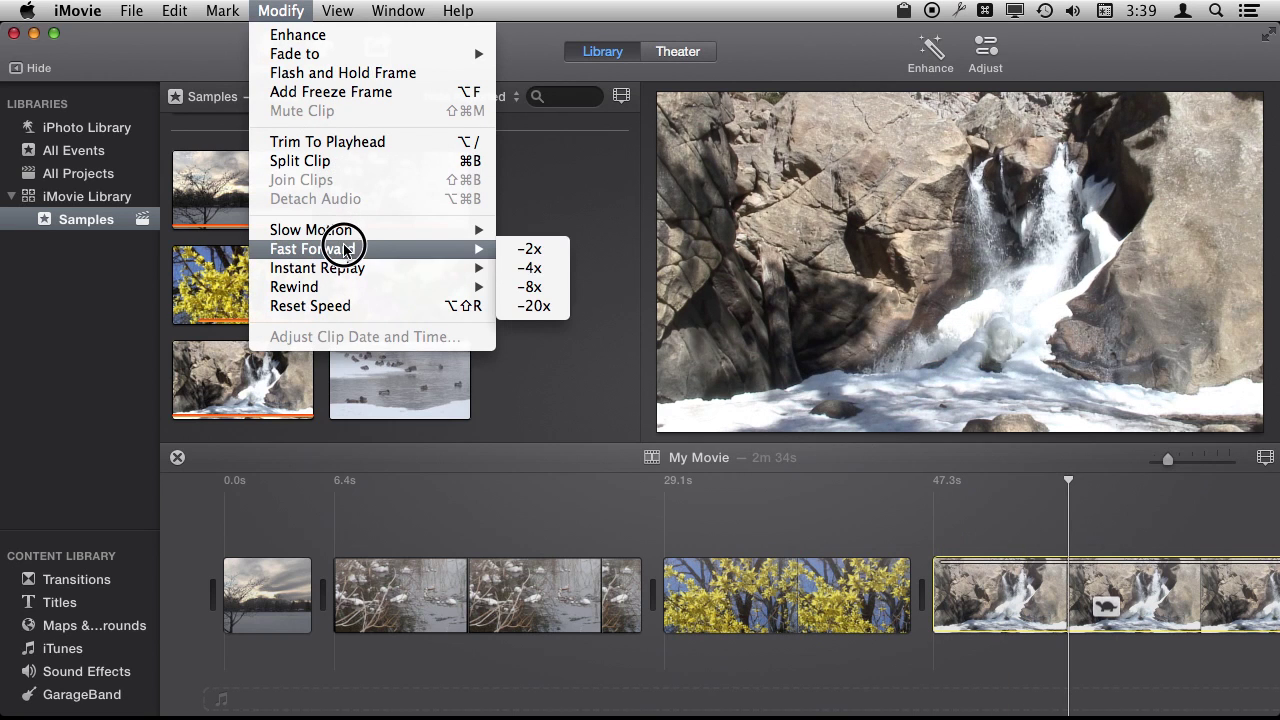
pyautogui.click(332, 308)
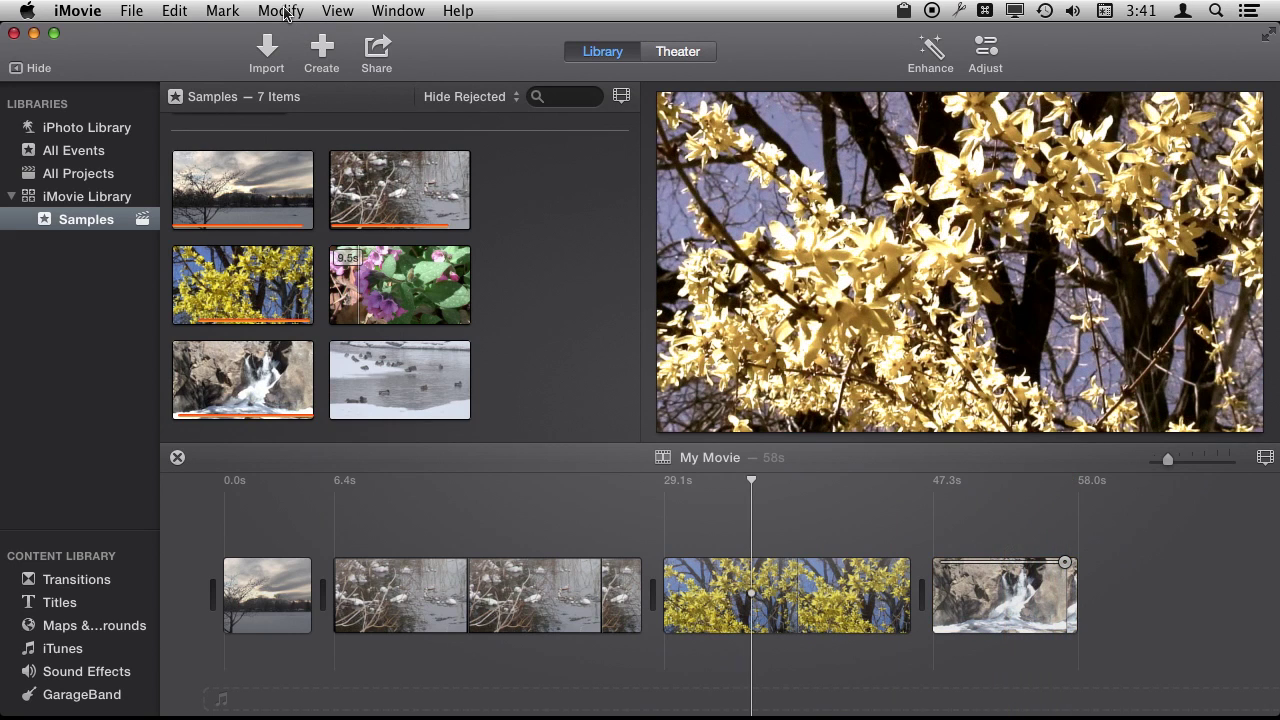
# Apply a Dream fade to the yellow flower clip and play it back to preview
pyautogui.click(283, 12)
pyautogui.moveTo(294, 53)
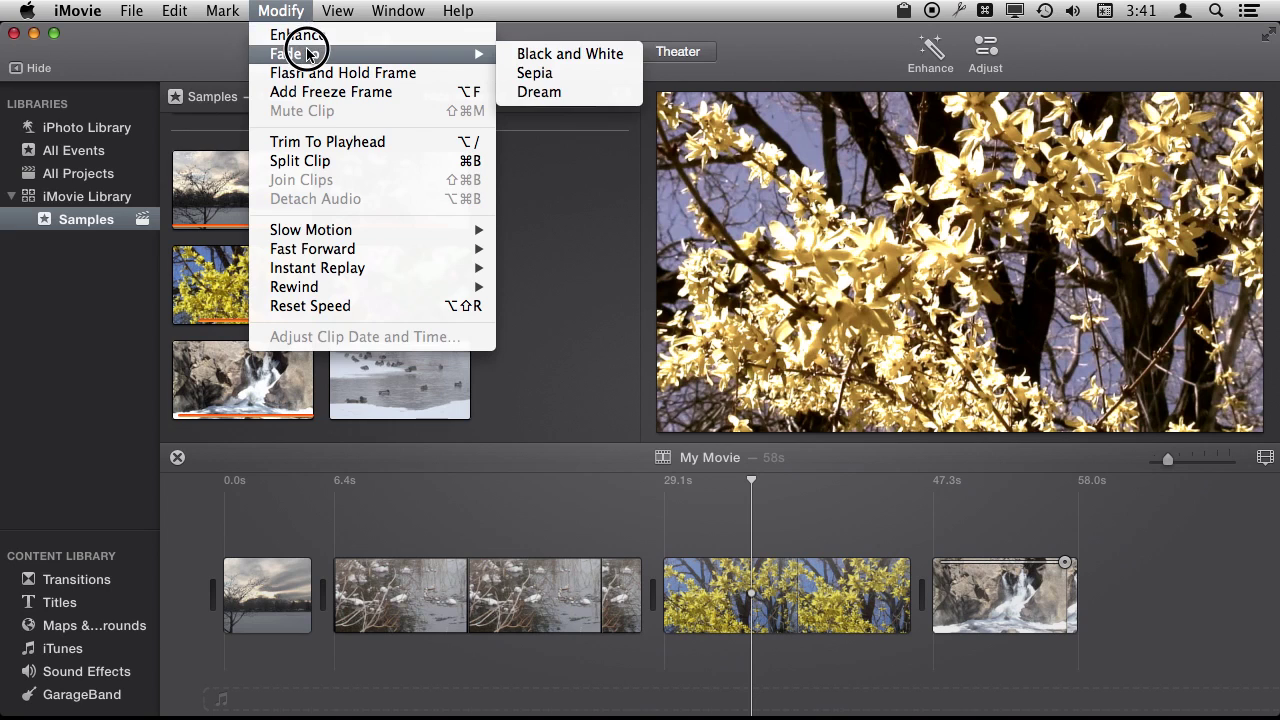
pyautogui.click(556, 96)
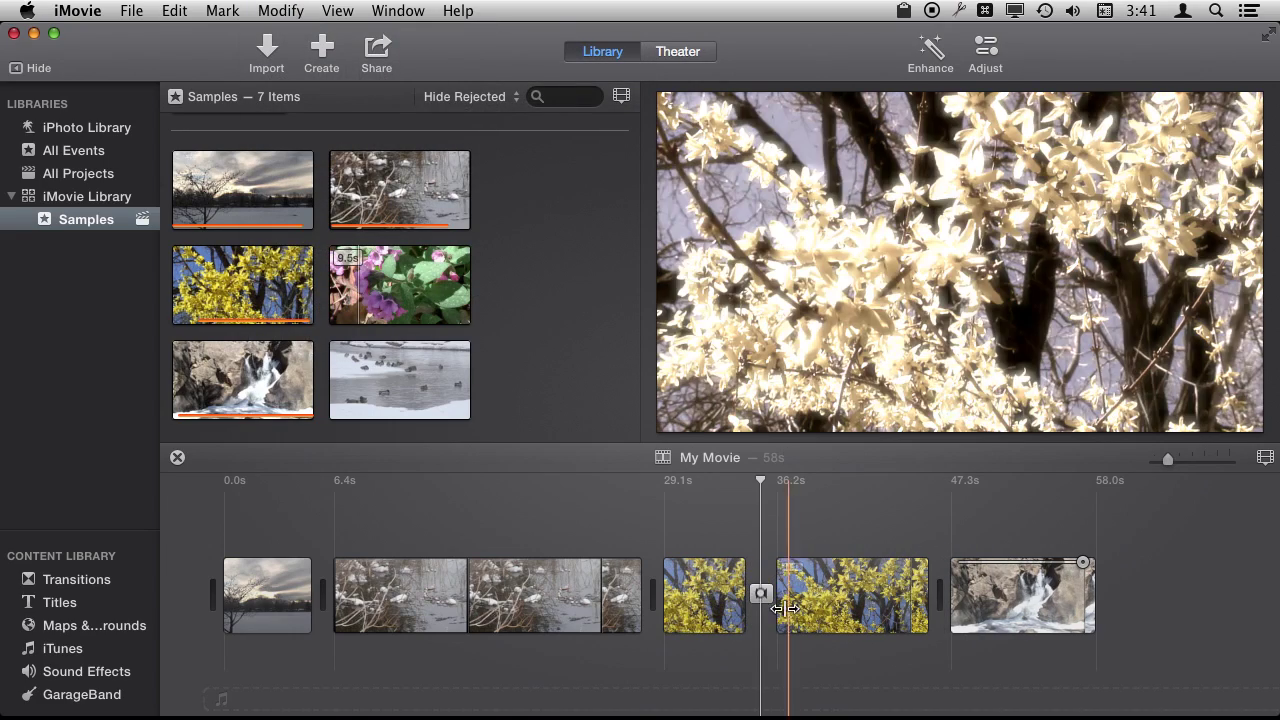
pyautogui.click(714, 558)
pyautogui.press('space')
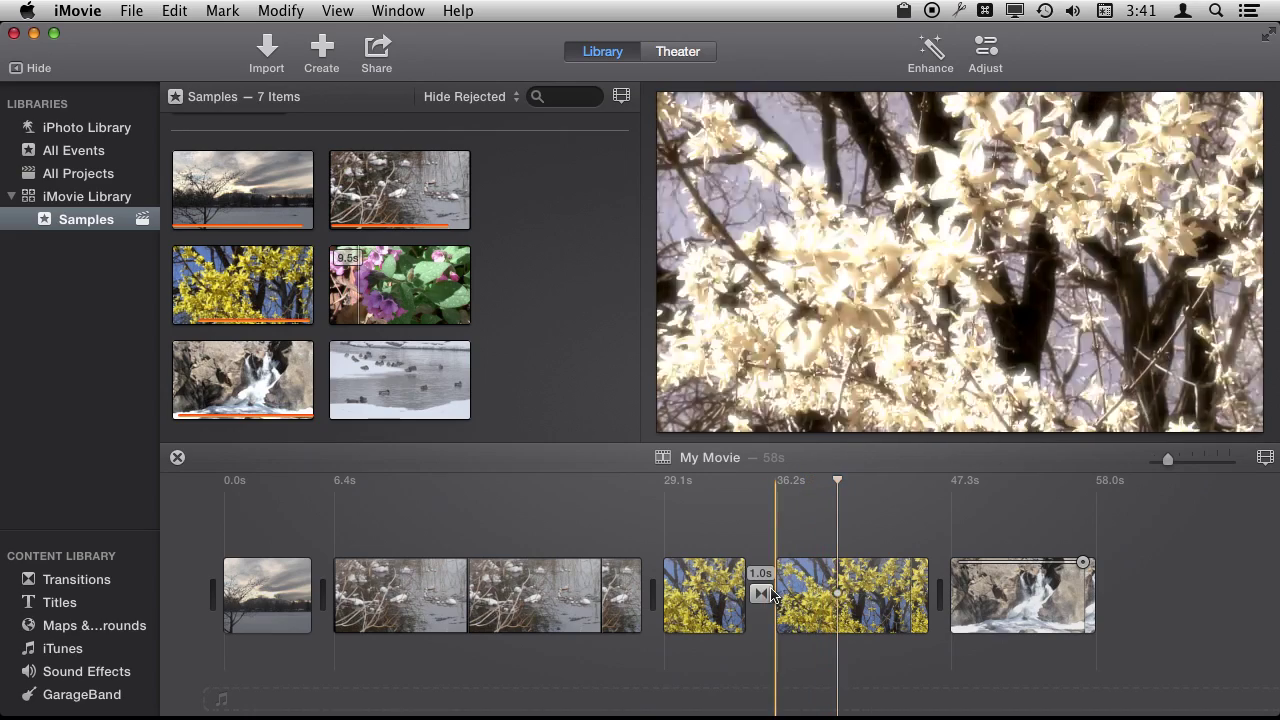
# Undo the Dream fade so the forsythia clip is one continuous clip again
pyautogui.press('Delete')
pyautogui.press('super+z')
pyautogui.click(280, 10)
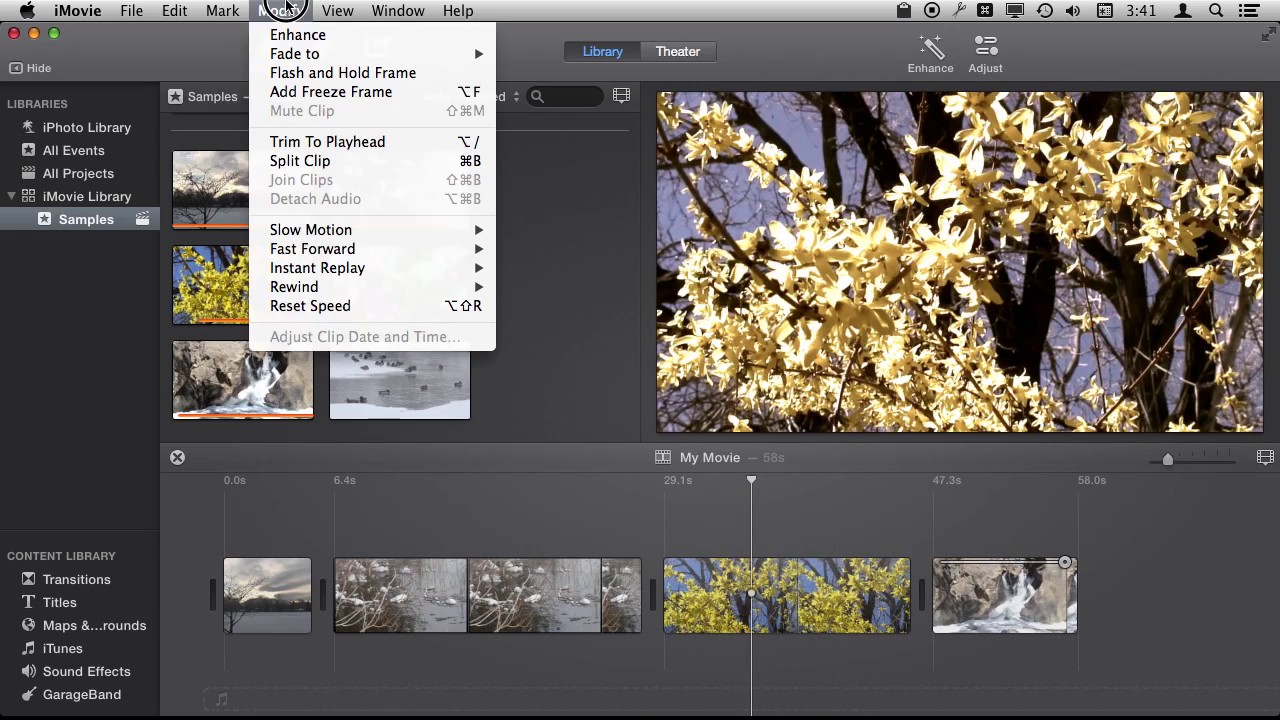
# Add a freeze frame inside the yellow flower clip, making My Movie 1m 2s, and play it
pyautogui.click(299, 92)
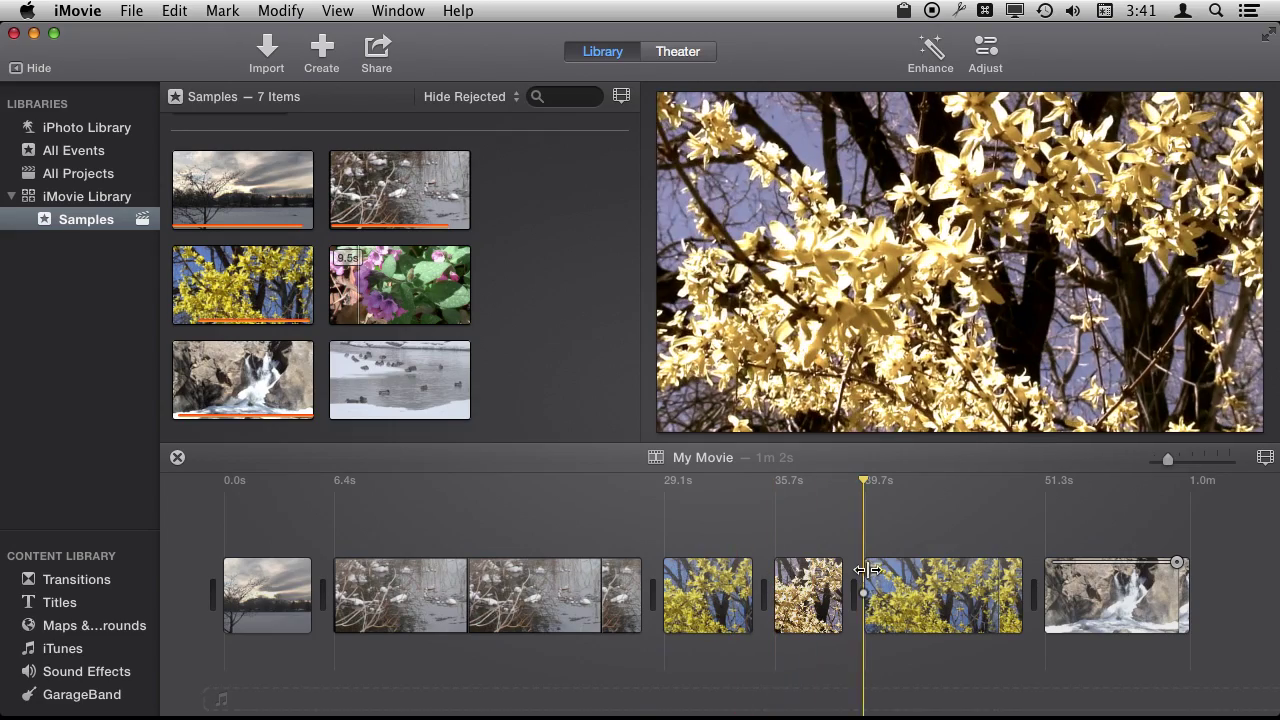
pyautogui.press('space')
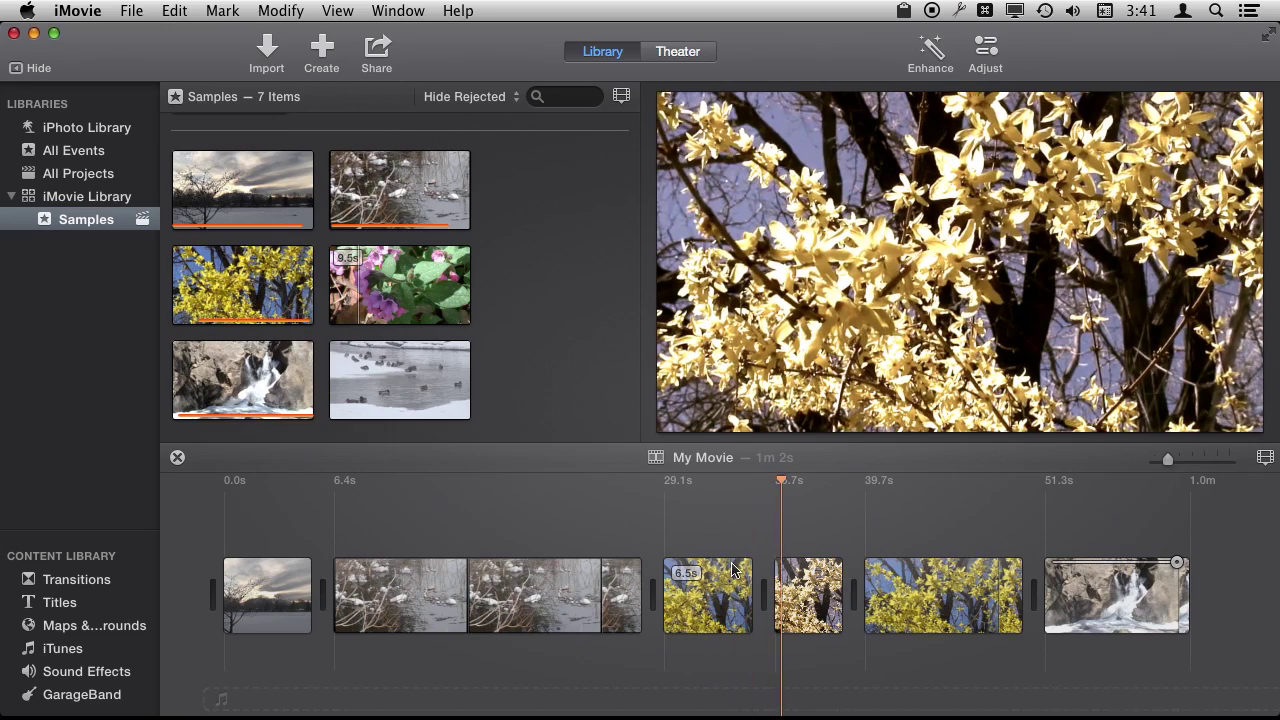